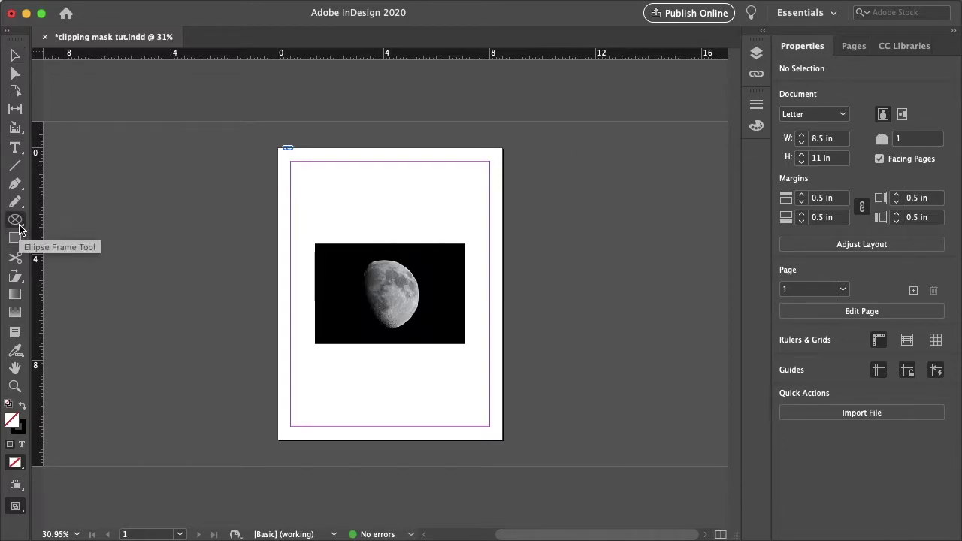
Draw a circular elliptical frame over the moon with the Ellipse Frame Tool.
{"action": "left_click_drag", "start_coordinate": [20, 229], "coordinate": [67, 249]}
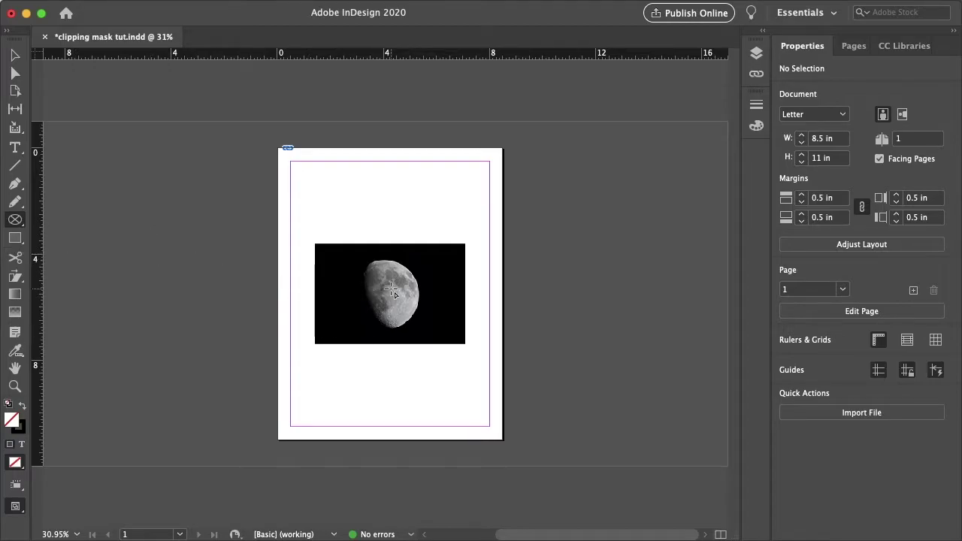
{"action": "scroll", "coordinate": [391, 291], "scroll_direction": "up", "scroll_amount": 5}
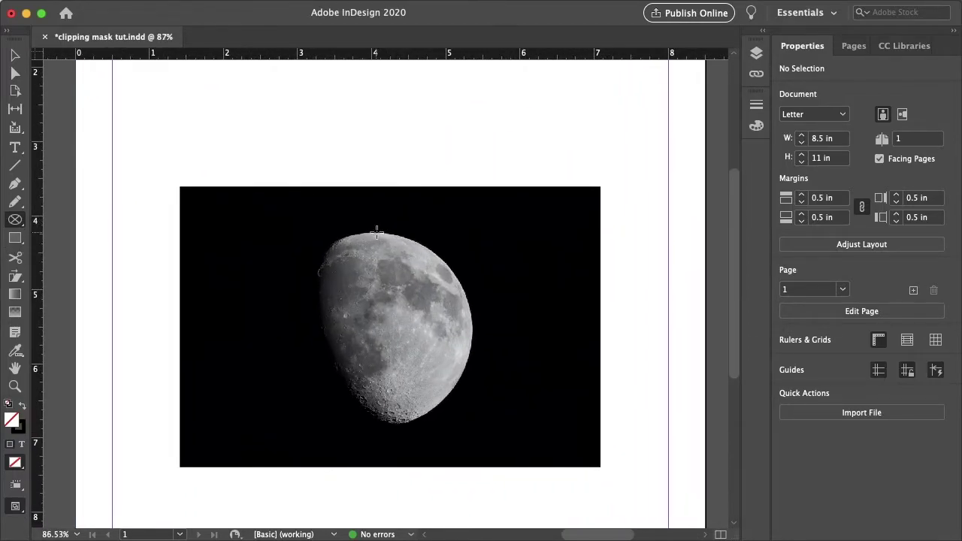
{"action": "left_click_drag", "start_coordinate": [375, 233], "coordinate": [565, 439]}
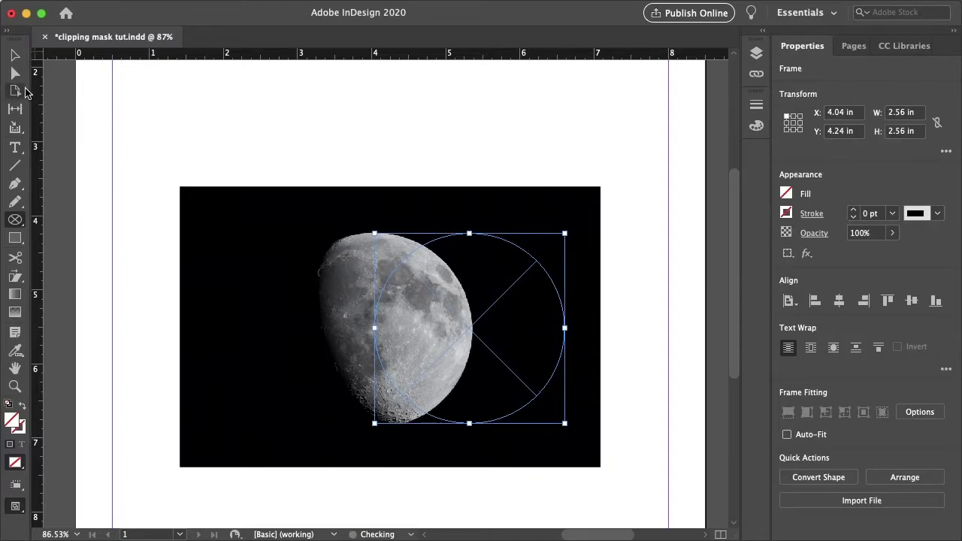
Move, resize and nudge the frame to about 2.39 × 2.5 in, outlining the moon.
{"action": "left_click", "coordinate": [18, 58]}
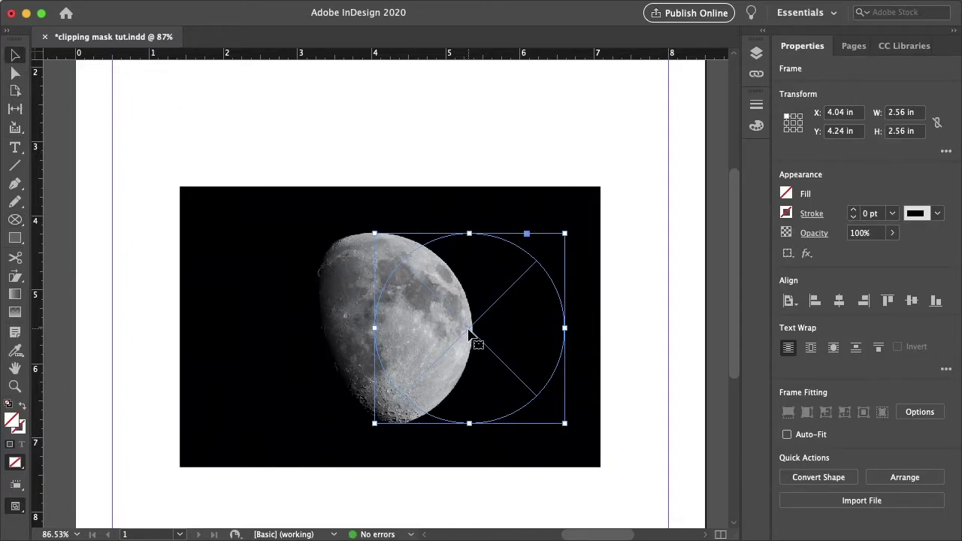
{"action": "left_click_drag", "start_coordinate": [470, 333], "coordinate": [389, 335]}
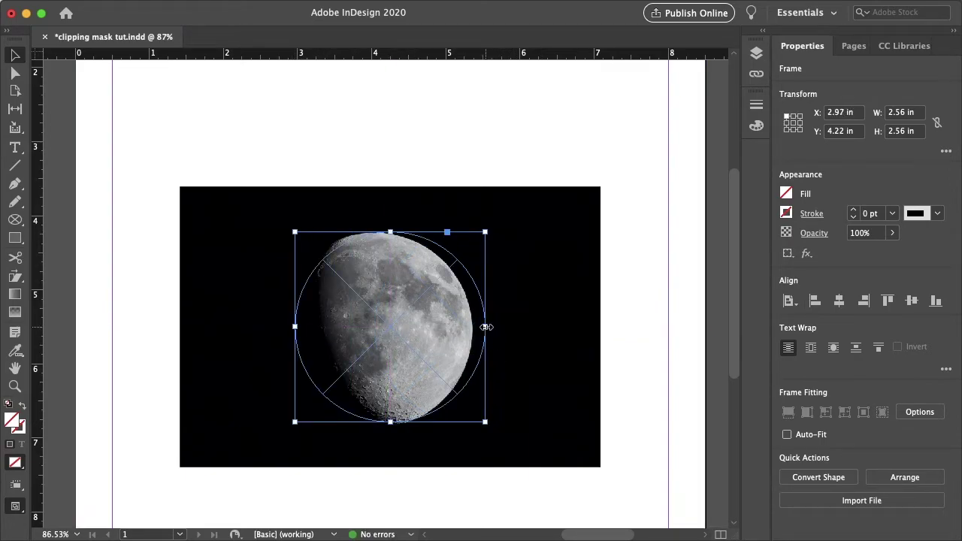
{"action": "left_click_drag", "start_coordinate": [486, 327], "coordinate": [472, 327]}
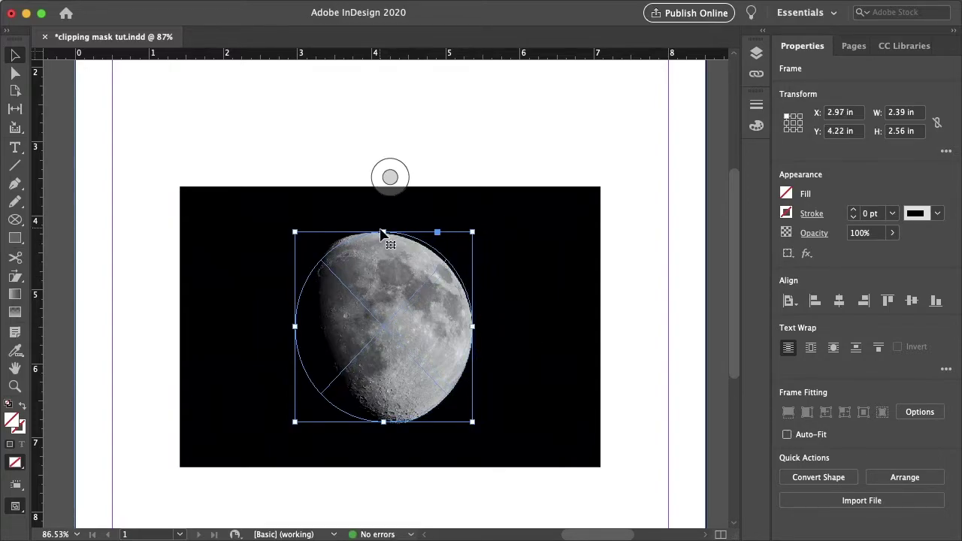
{"action": "left_click_drag", "start_coordinate": [383, 235], "coordinate": [383, 237]}
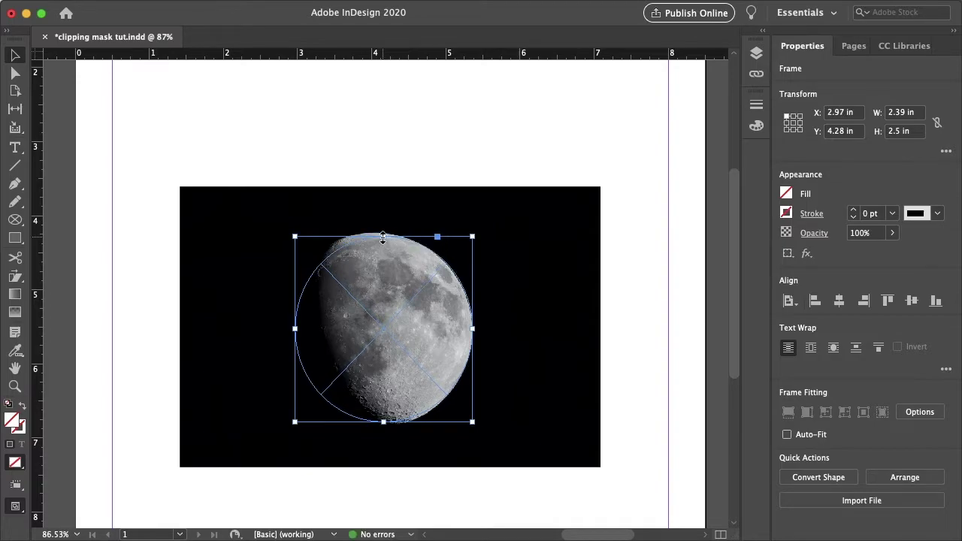
{"action": "key", "text": "Down"}
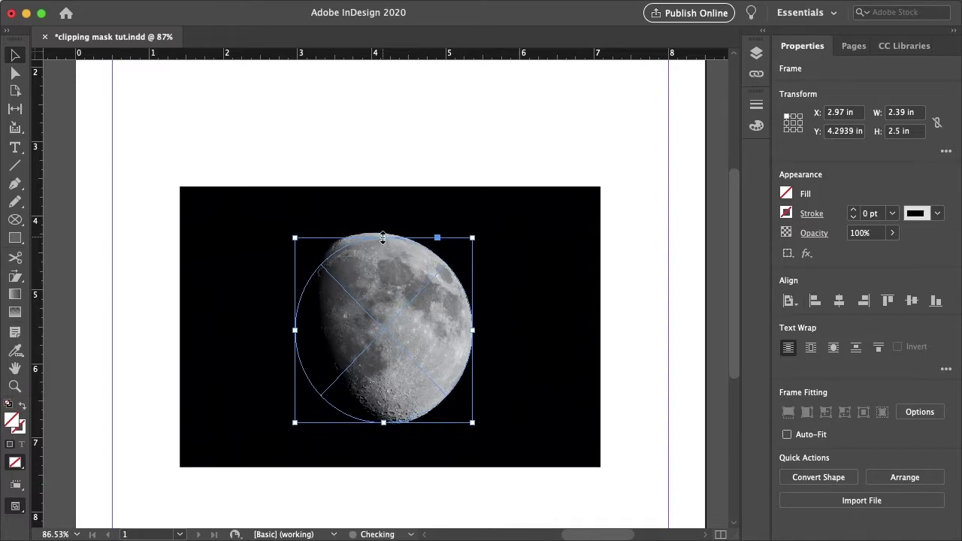
{"action": "key", "text": "Left"}
{"action": "left_click", "coordinate": [390, 176]}
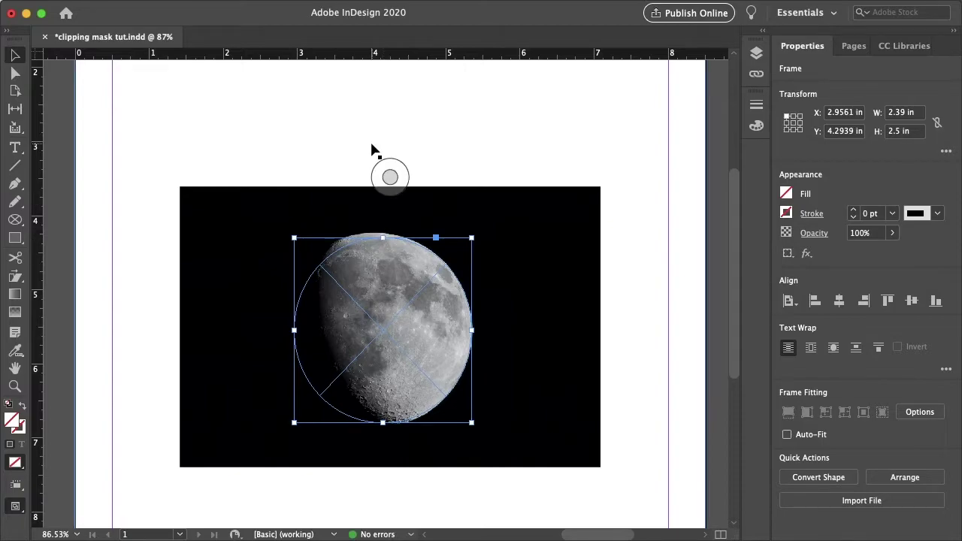
{"action": "left_click", "coordinate": [64, 106]}
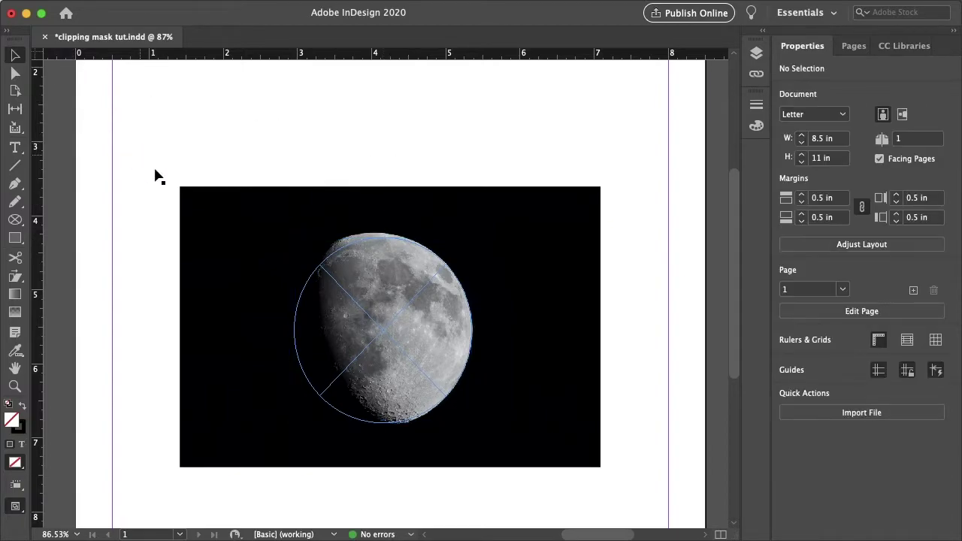
Cut the moon photo and paste it into the ellipse frame, leaving only the round moon showing.
{"action": "left_click", "coordinate": [216, 256]}
{"action": "left_click", "coordinate": [141, 10]}
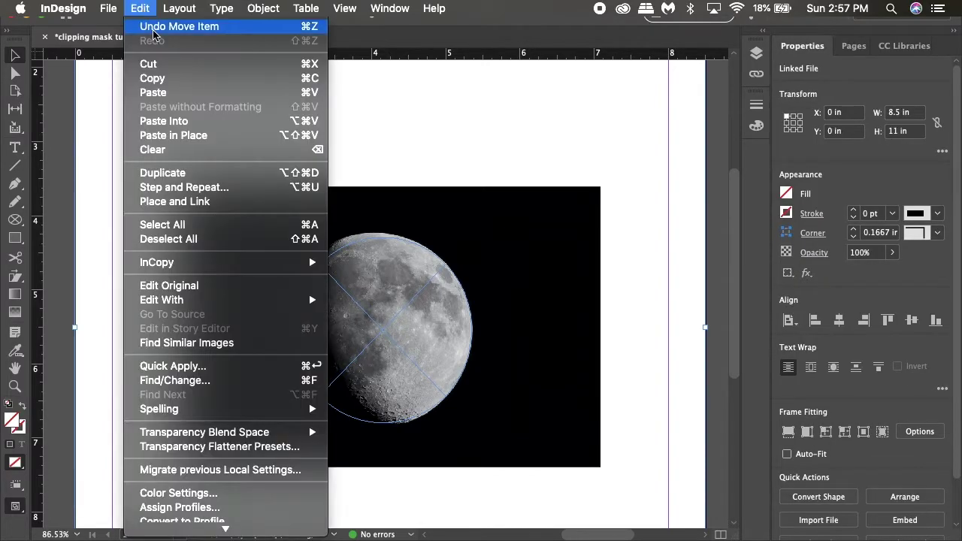
{"action": "left_click", "coordinate": [161, 64]}
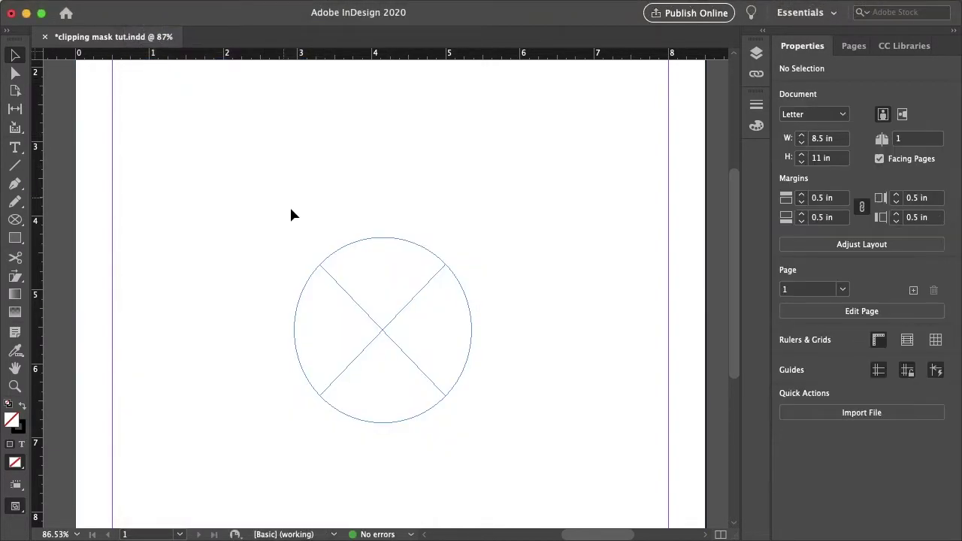
{"action": "left_click", "coordinate": [322, 269]}
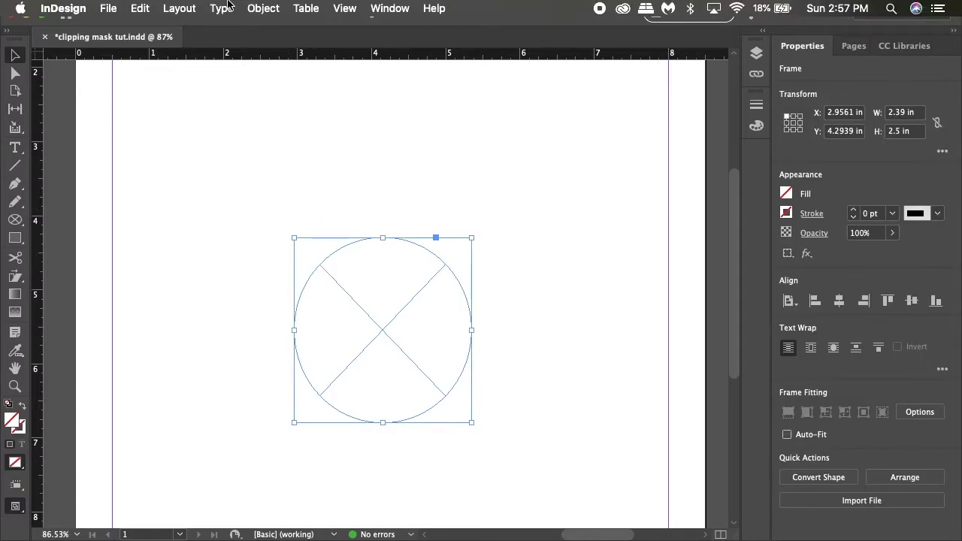
{"action": "left_click", "coordinate": [155, 11]}
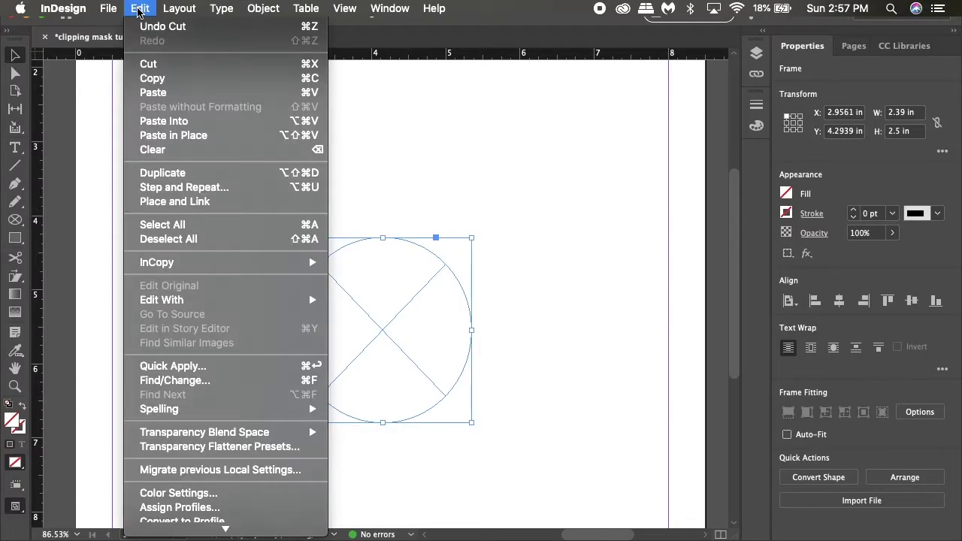
{"action": "left_click", "coordinate": [174, 125]}
{"action": "left_click", "coordinate": [232, 191]}
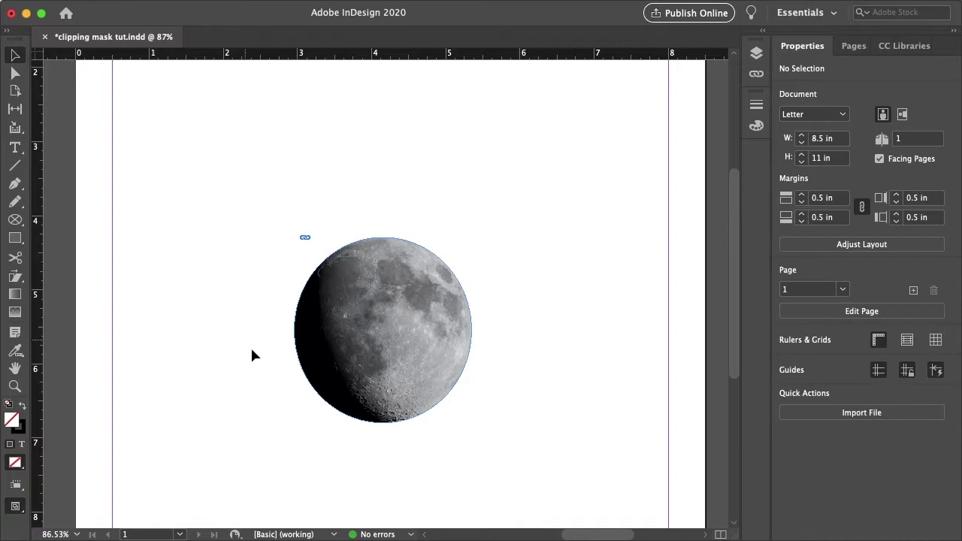
{"action": "scroll", "coordinate": [517, 263], "scroll_direction": "down", "scroll_amount": 6}
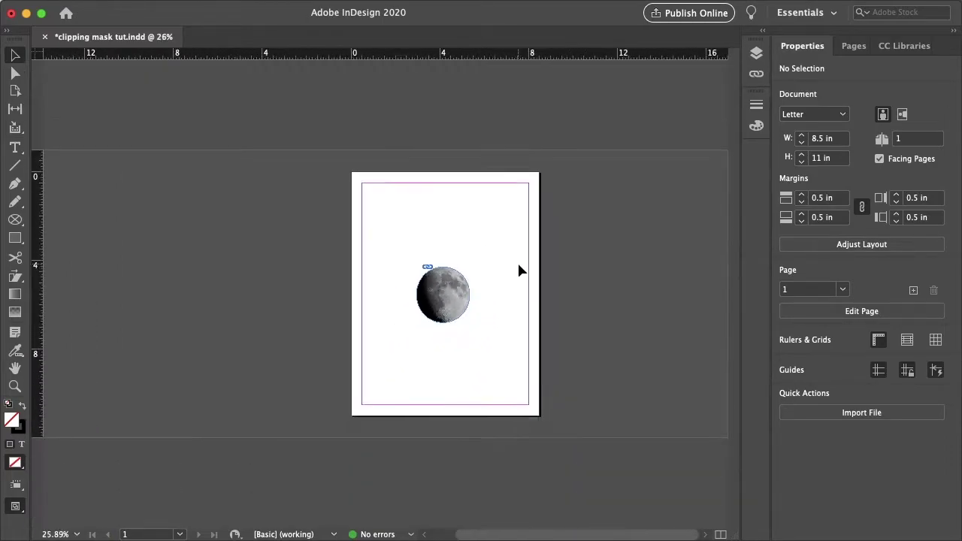
{"action": "scroll", "coordinate": [518, 266], "scroll_direction": "up", "scroll_amount": 5}
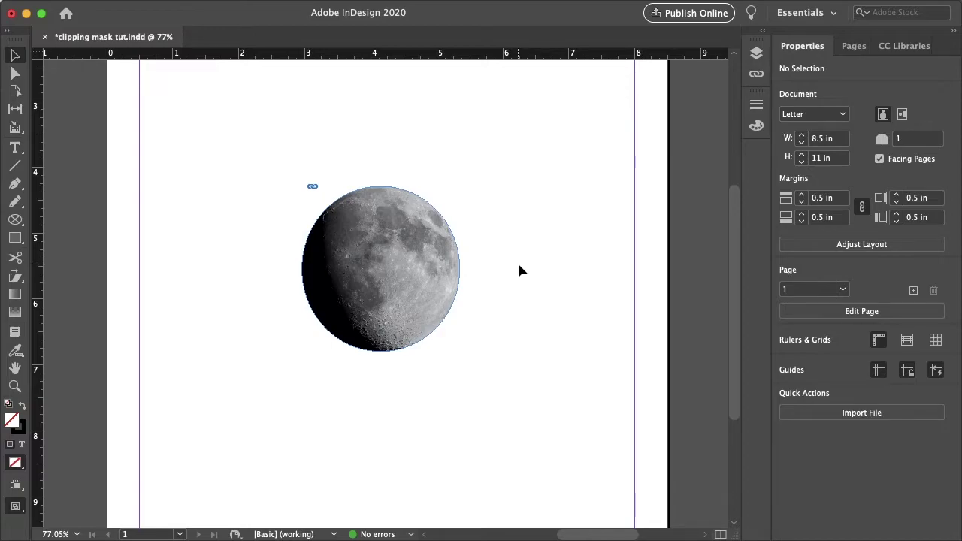
{"action": "key", "text": "super+a"}
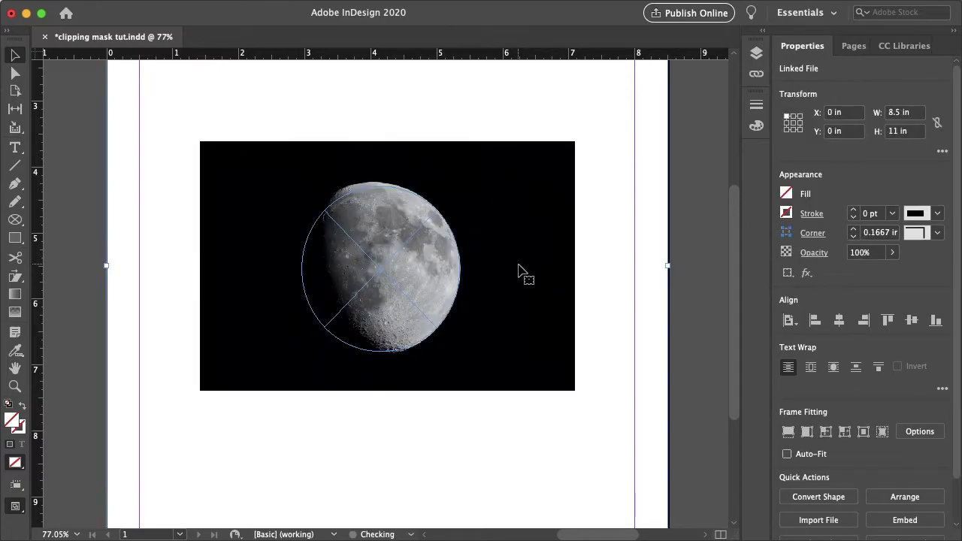
Pull the ellipse's left anchor point inward to form a crescent.
{"action": "left_click", "coordinate": [389, 192]}
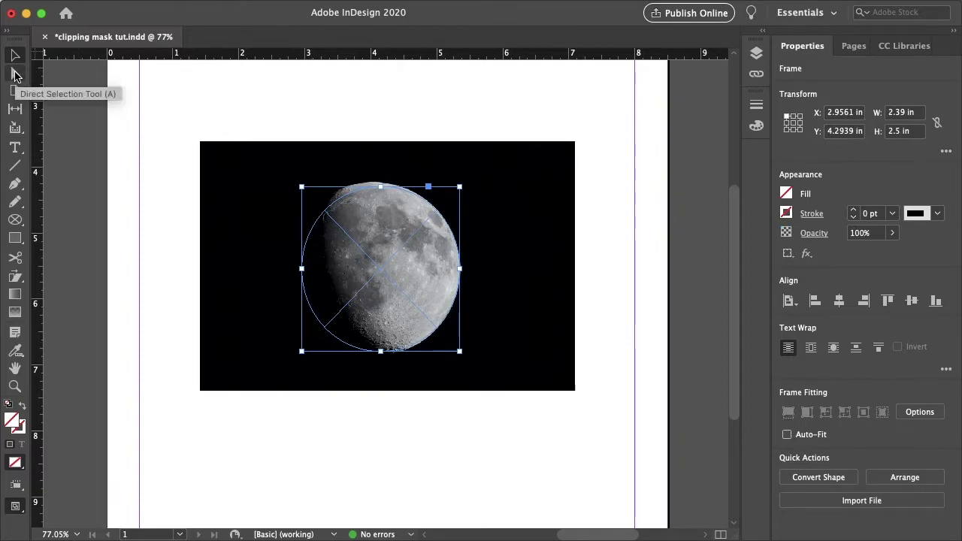
{"action": "left_click", "coordinate": [15, 73]}
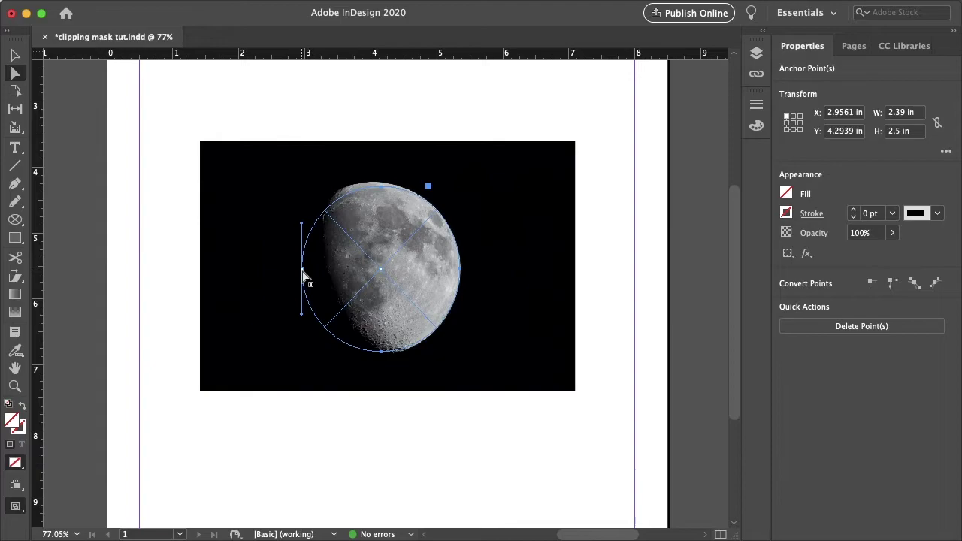
{"action": "left_click_drag", "start_coordinate": [303, 275], "coordinate": [409, 275]}
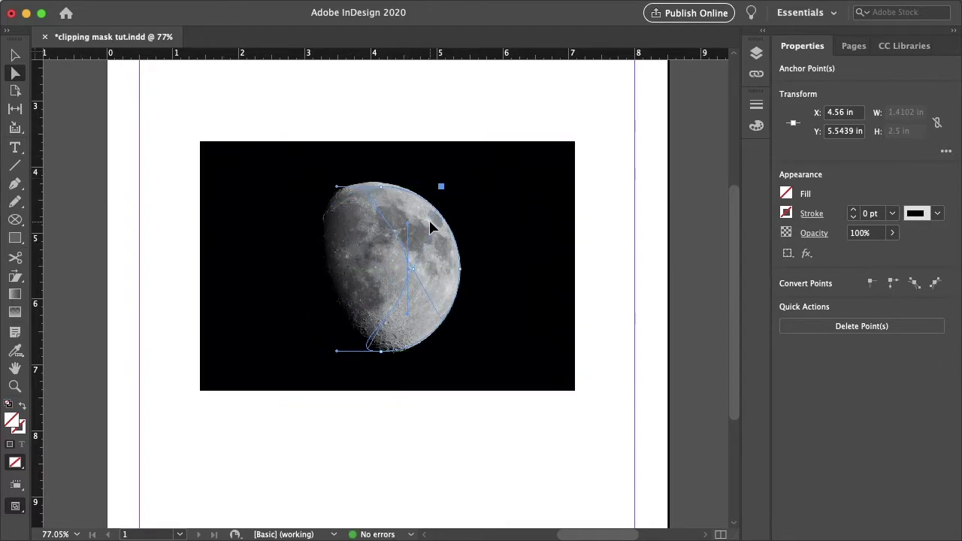
Convert the crescent's top and bottom anchors into sharp corner points.
{"action": "scroll", "coordinate": [429, 226], "scroll_direction": "up", "scroll_amount": 2}
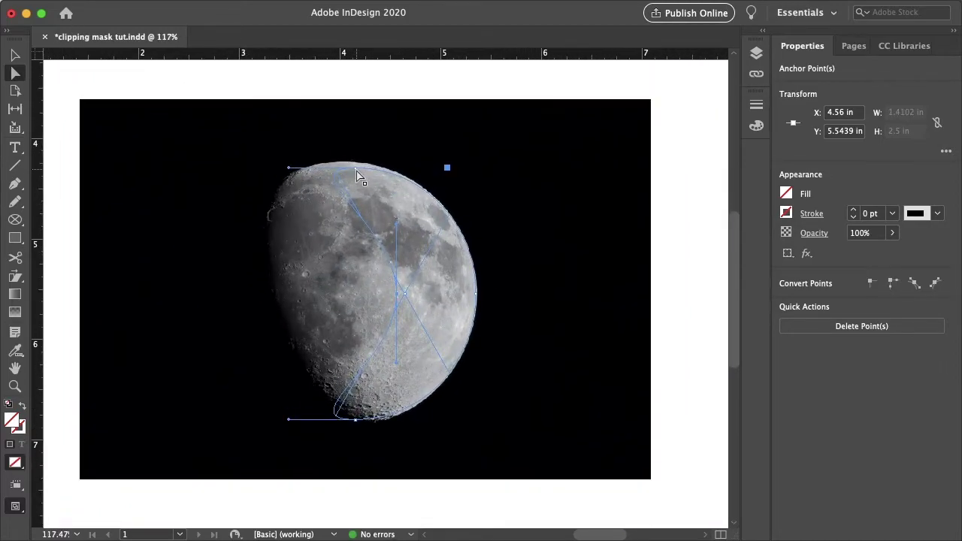
{"action": "left_click", "coordinate": [358, 175]}
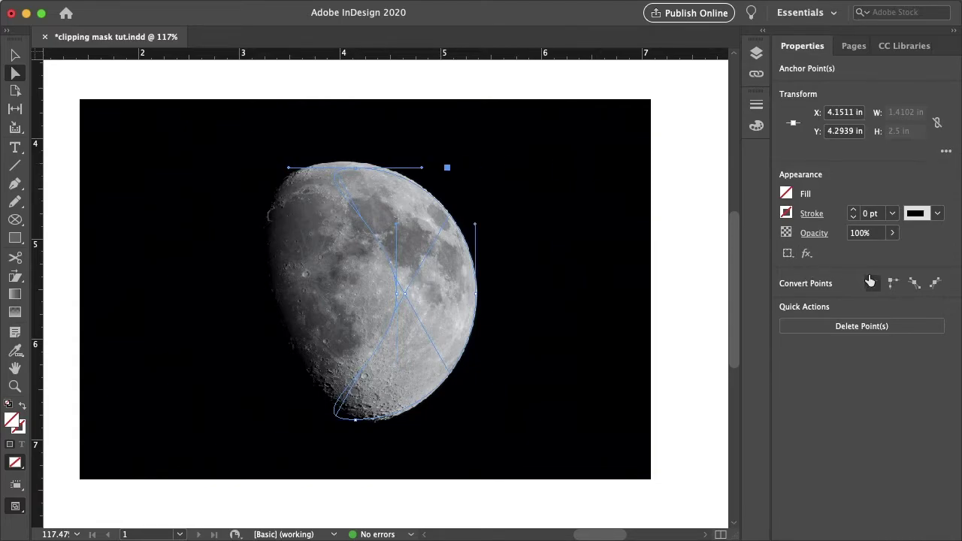
{"action": "left_click", "coordinate": [869, 281]}
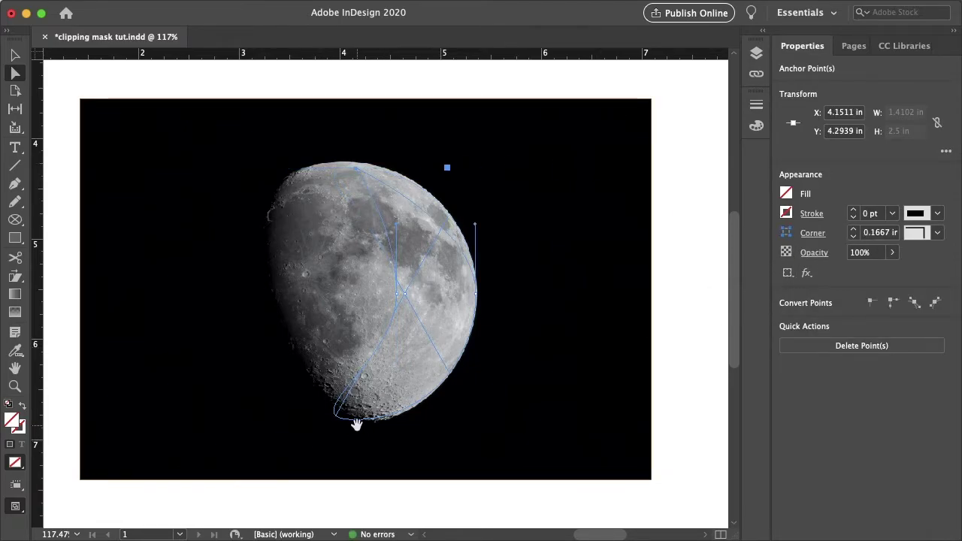
{"action": "left_click", "coordinate": [355, 419]}
{"action": "left_click", "coordinate": [871, 301]}
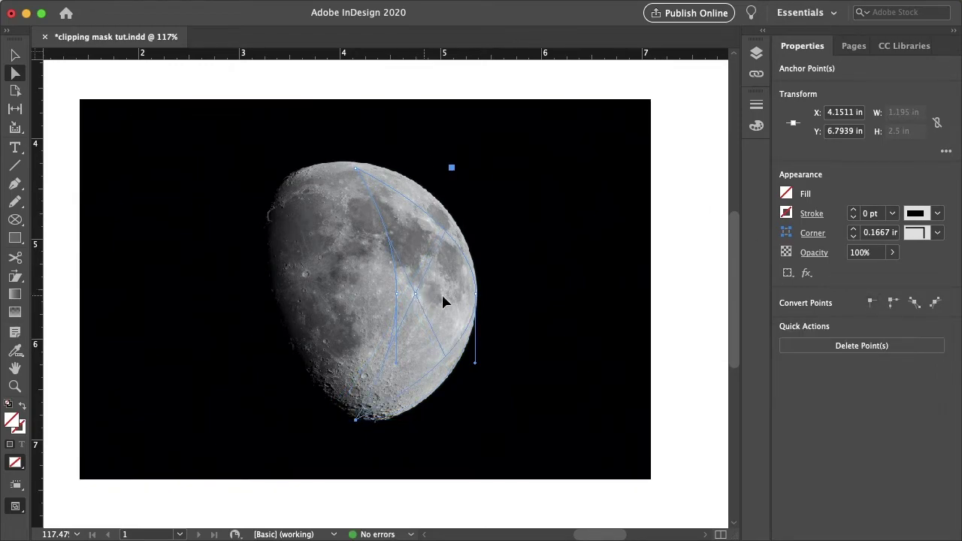
{"action": "left_click", "coordinate": [692, 290]}
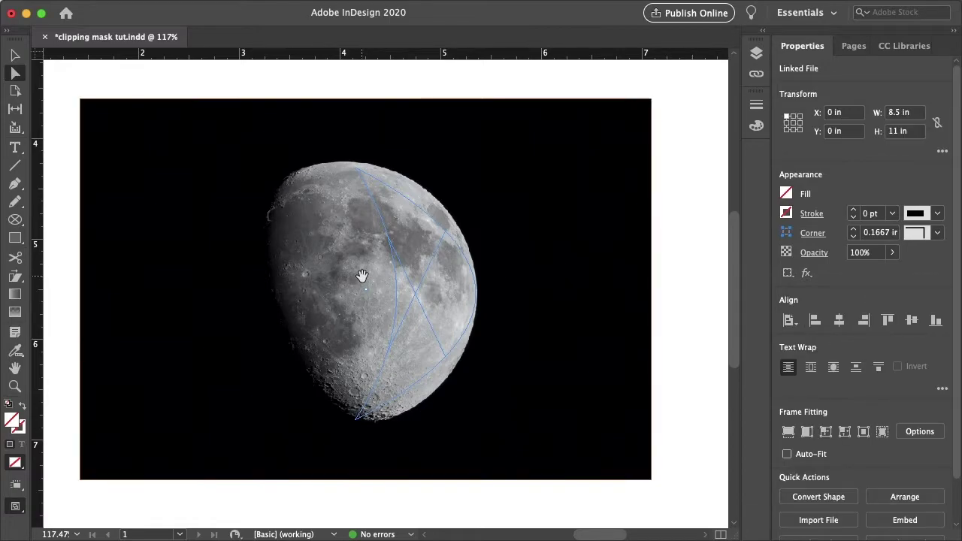
{"action": "scroll", "coordinate": [361, 272], "scroll_direction": "down", "scroll_amount": 5}
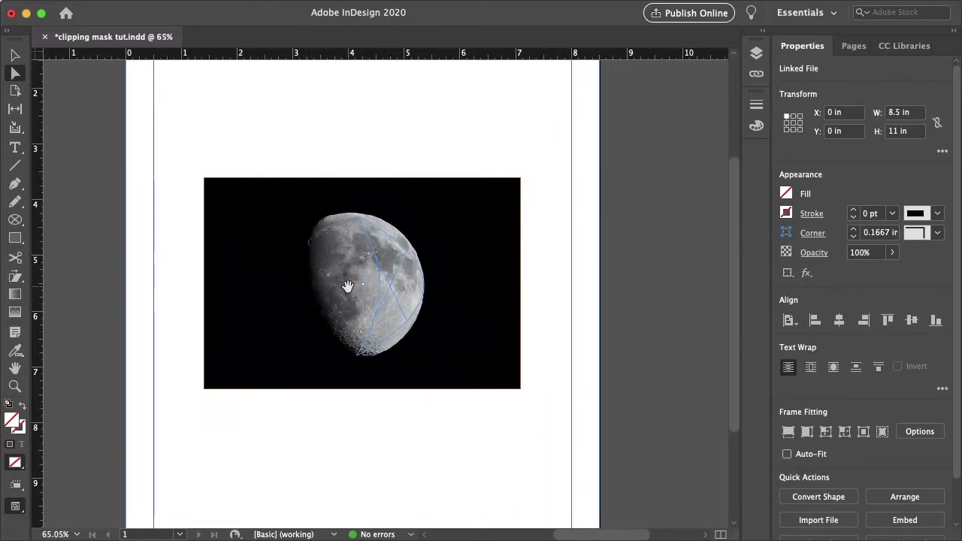
Cut the moon photo and paste it inside the crescent path.
{"action": "left_click", "coordinate": [348, 281]}
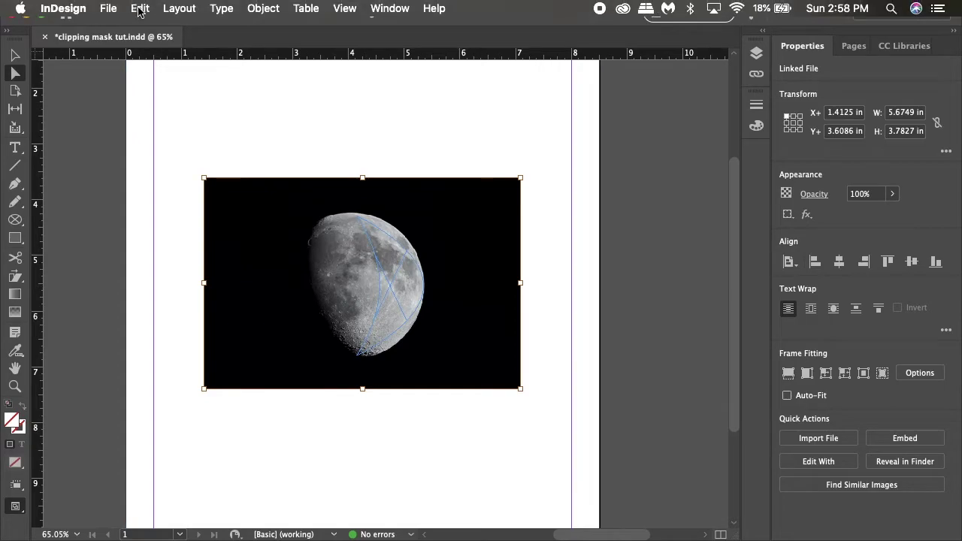
{"action": "left_click", "coordinate": [140, 8]}
{"action": "left_click", "coordinate": [166, 64]}
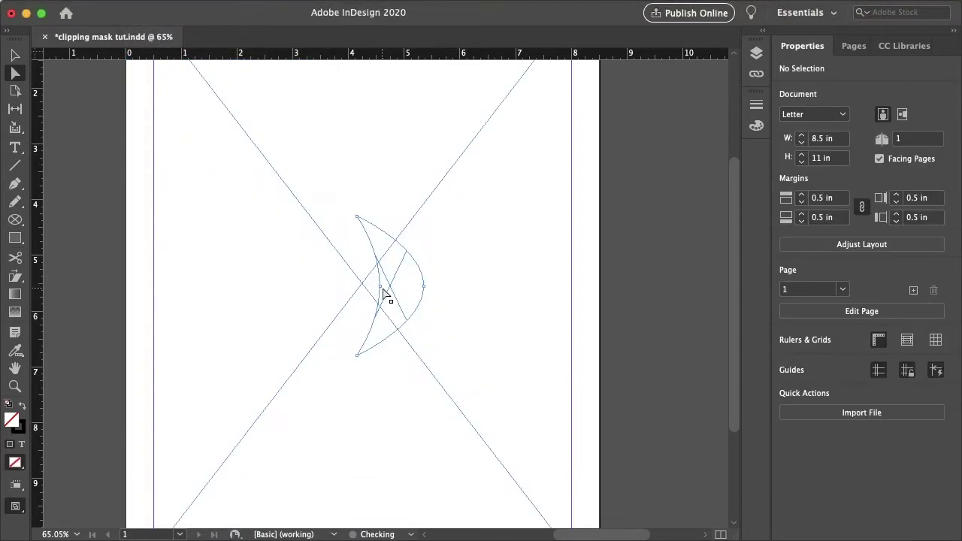
{"action": "left_click", "coordinate": [385, 295]}
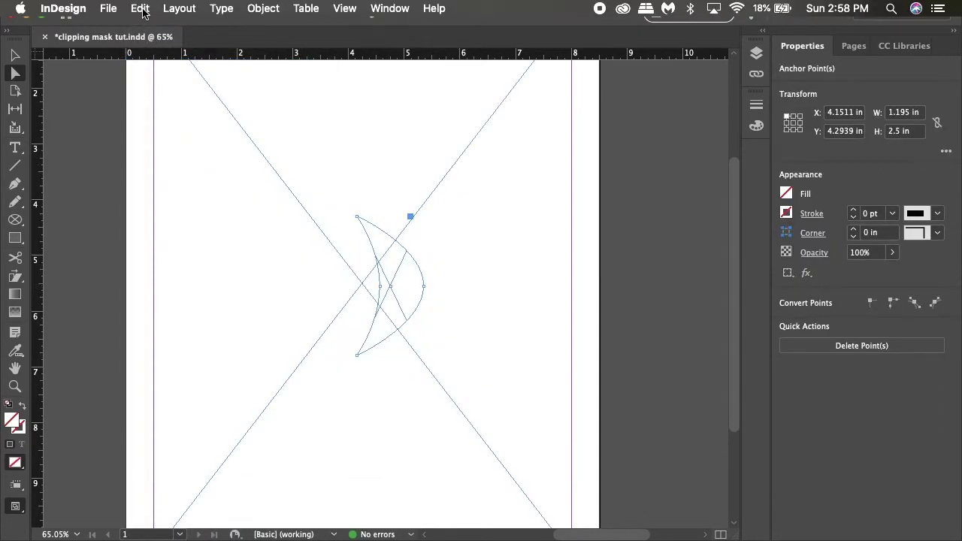
{"action": "left_click", "coordinate": [141, 9]}
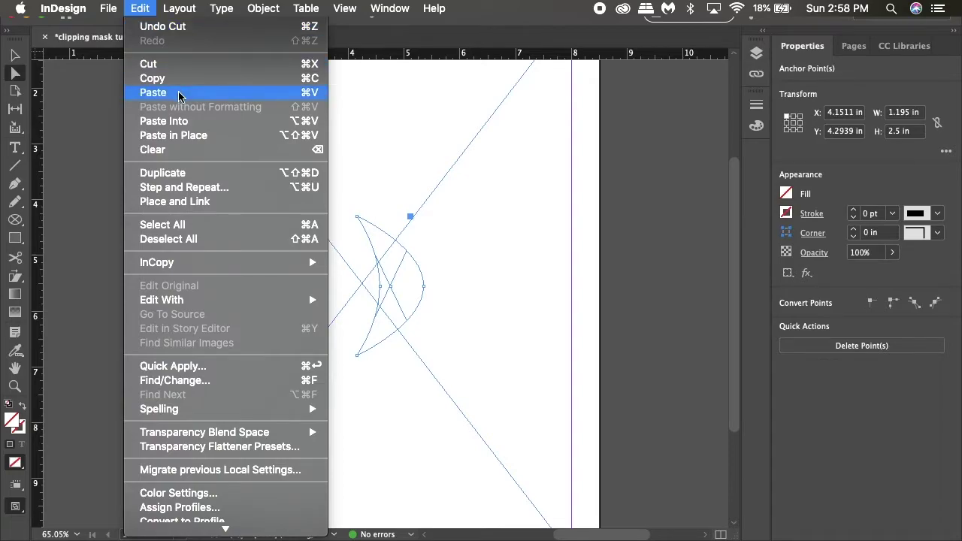
{"action": "left_click", "coordinate": [179, 121]}
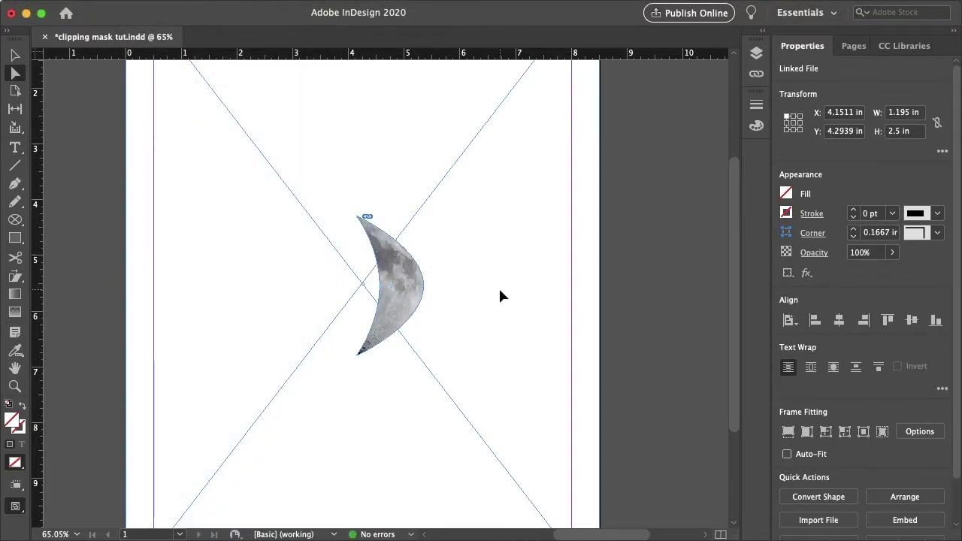
Slim the crescent by moving its inner curve to the right, then deselect.
{"action": "left_click", "coordinate": [395, 268]}
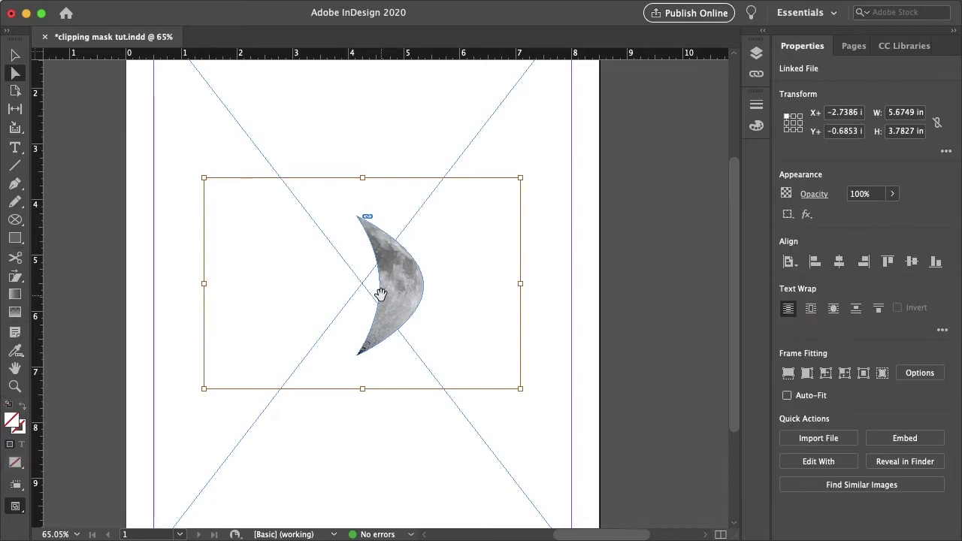
{"action": "key", "text": "Escape"}
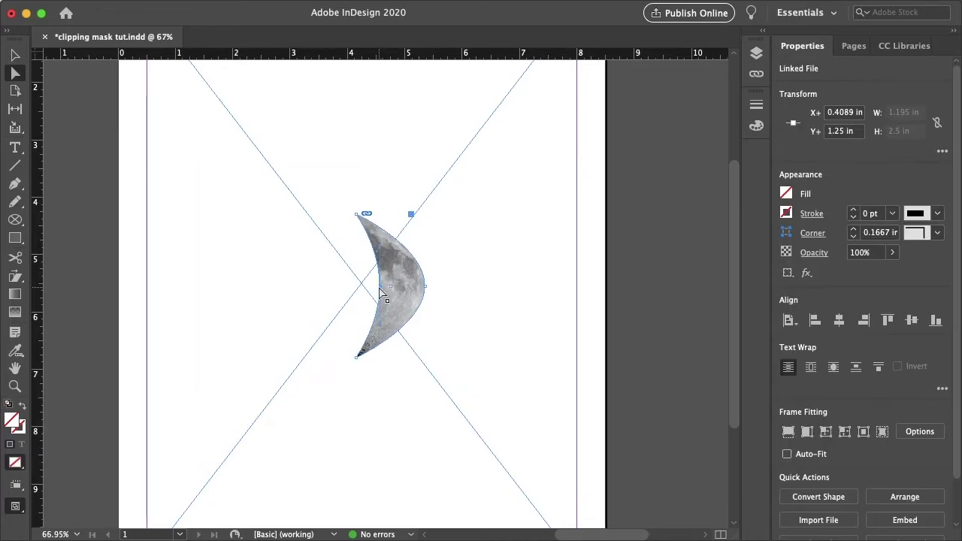
{"action": "scroll", "coordinate": [380, 293], "scroll_direction": "up", "scroll_amount": 3}
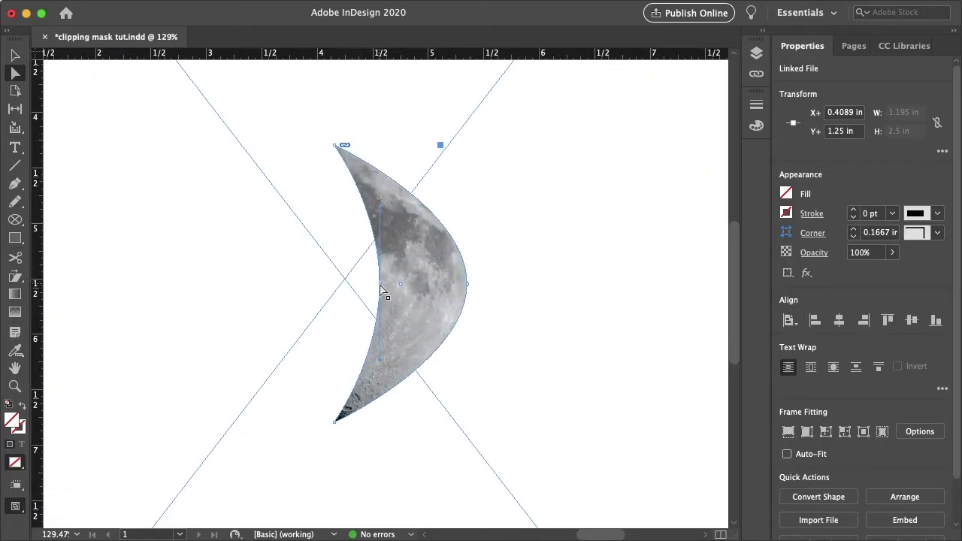
{"action": "left_click_drag", "start_coordinate": [380, 288], "coordinate": [401, 285]}
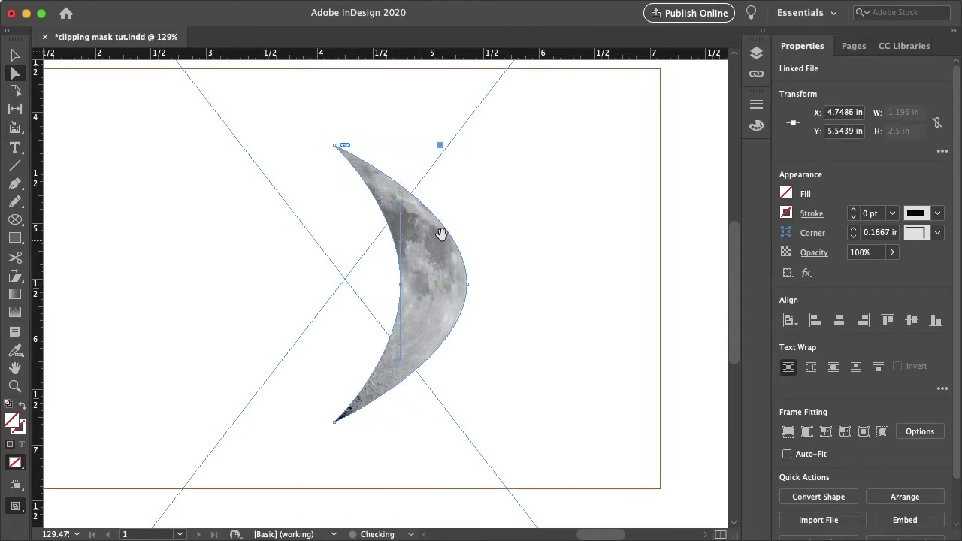
{"action": "left_click", "coordinate": [335, 147]}
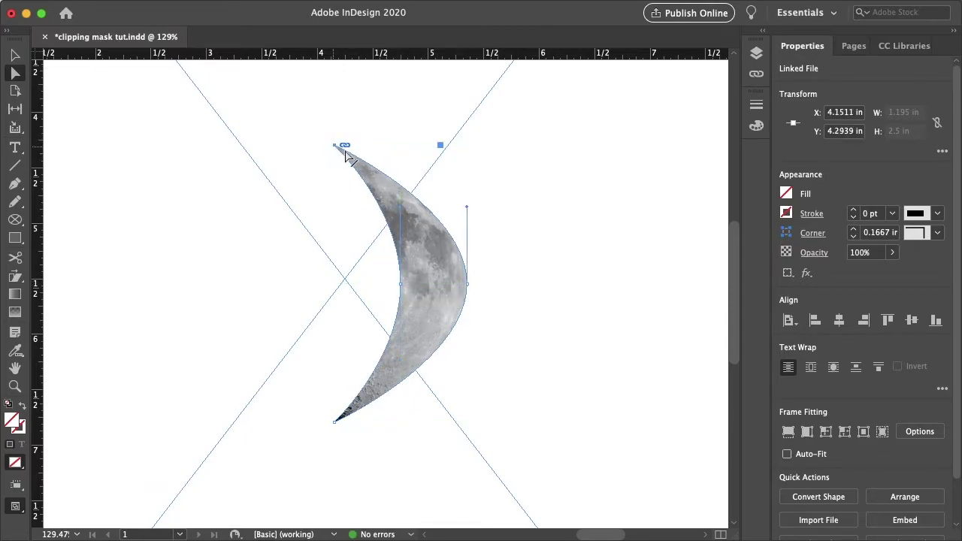
{"action": "scroll", "coordinate": [492, 353], "scroll_direction": "down", "scroll_amount": 3}
{"action": "scroll", "coordinate": [492, 353], "scroll_direction": "down", "scroll_amount": 3}
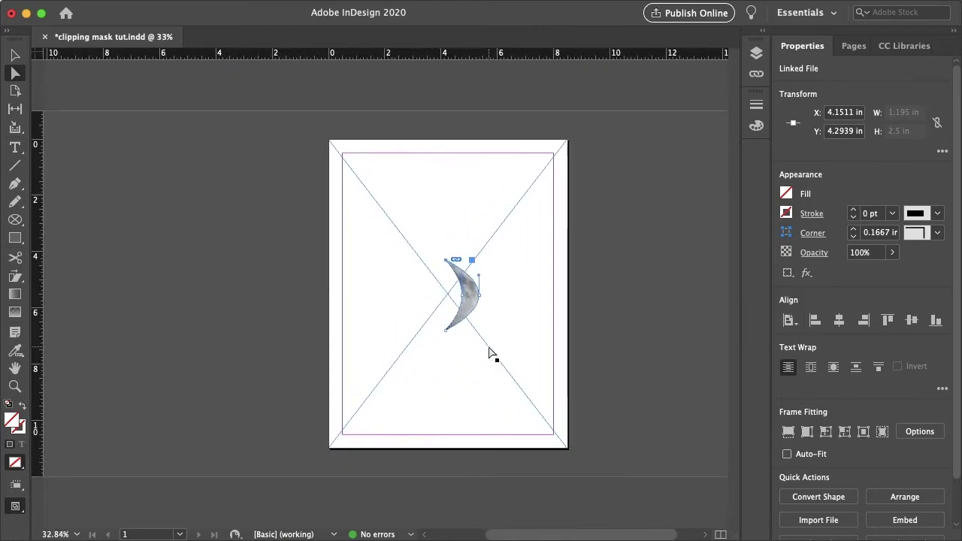
{"action": "scroll", "coordinate": [682, 333], "scroll_direction": "up", "scroll_amount": 1}
{"action": "left_click", "coordinate": [682, 333]}
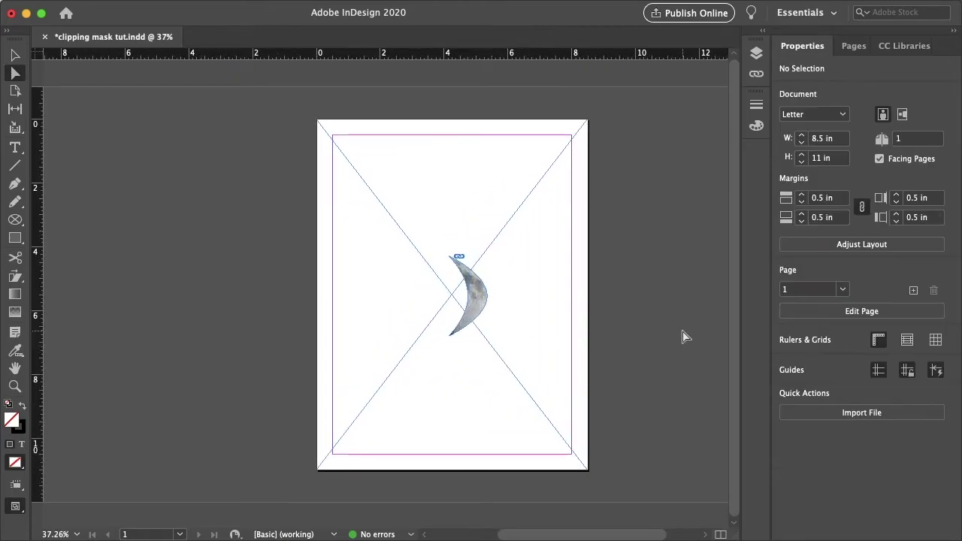
{"action": "scroll", "coordinate": [472, 334], "scroll_direction": "up", "scroll_amount": 2}
Reveal the whole rectangular moon photo behind the crescent path, then deselect it.
{"action": "left_click", "coordinate": [474, 334]}
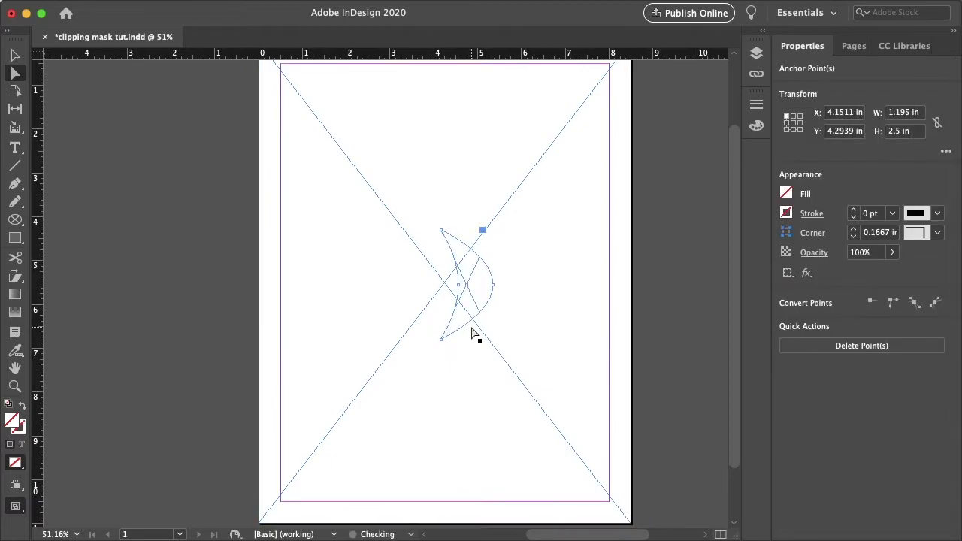
{"action": "left_click_drag", "start_coordinate": [474, 333], "coordinate": [470, 326]}
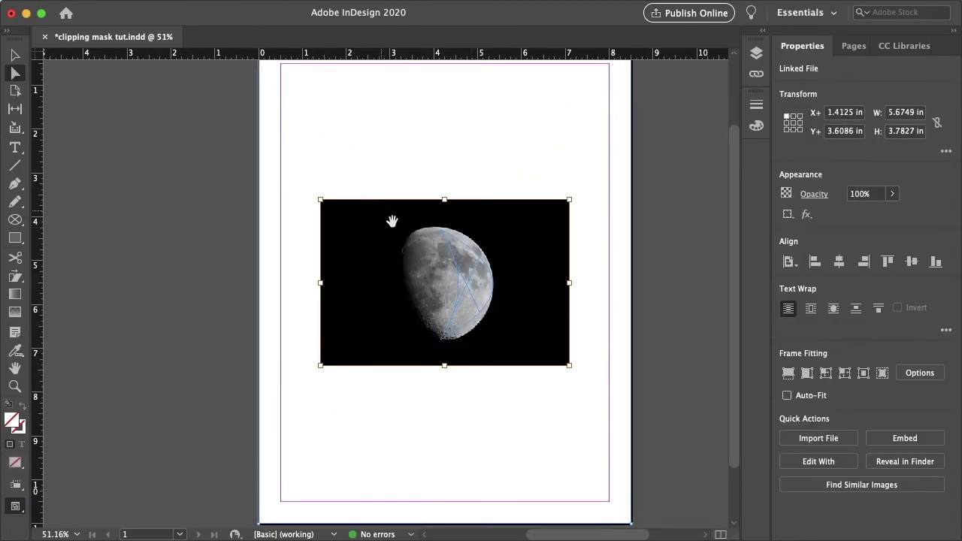
{"action": "left_click", "coordinate": [462, 287]}
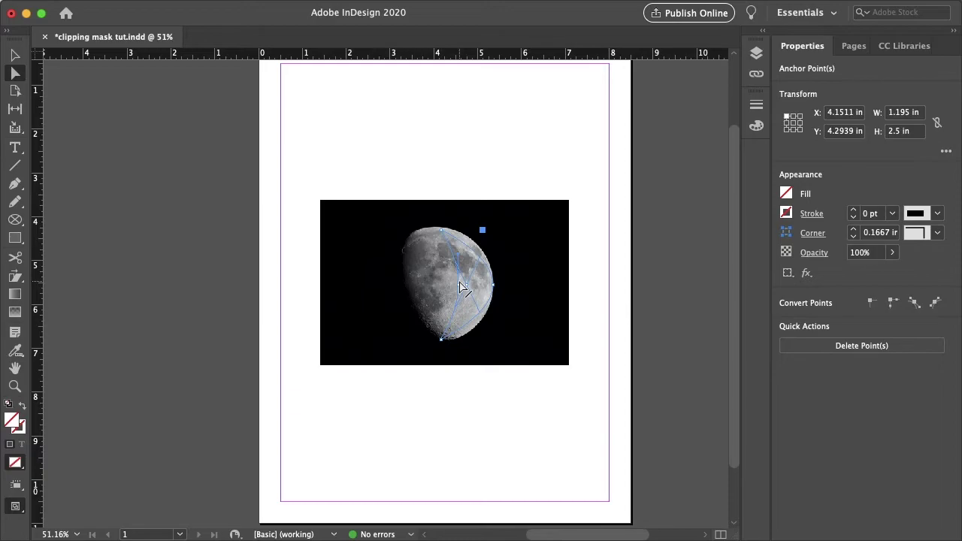
{"action": "key", "text": "super+shift+a"}
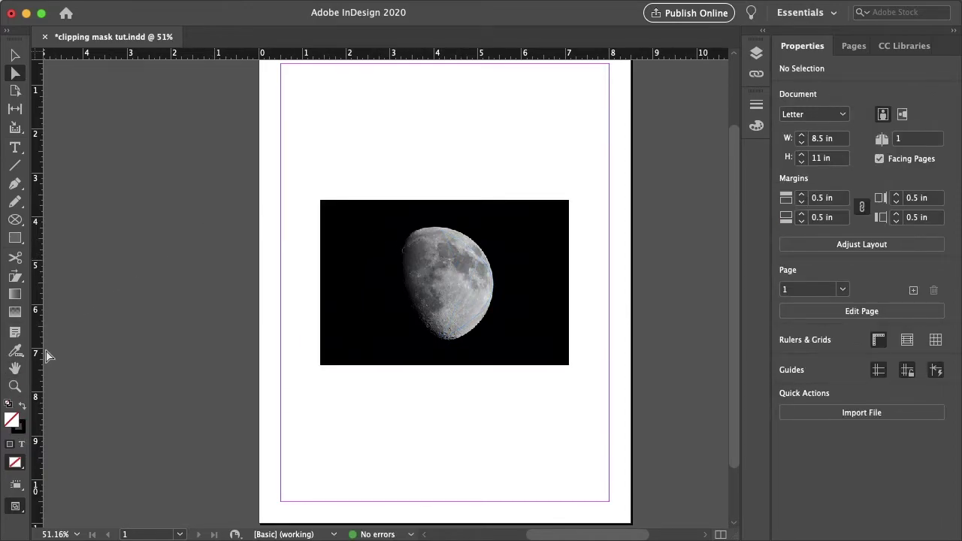
Create a text frame below the moon photo and type MOON.
{"action": "left_click", "coordinate": [15, 147]}
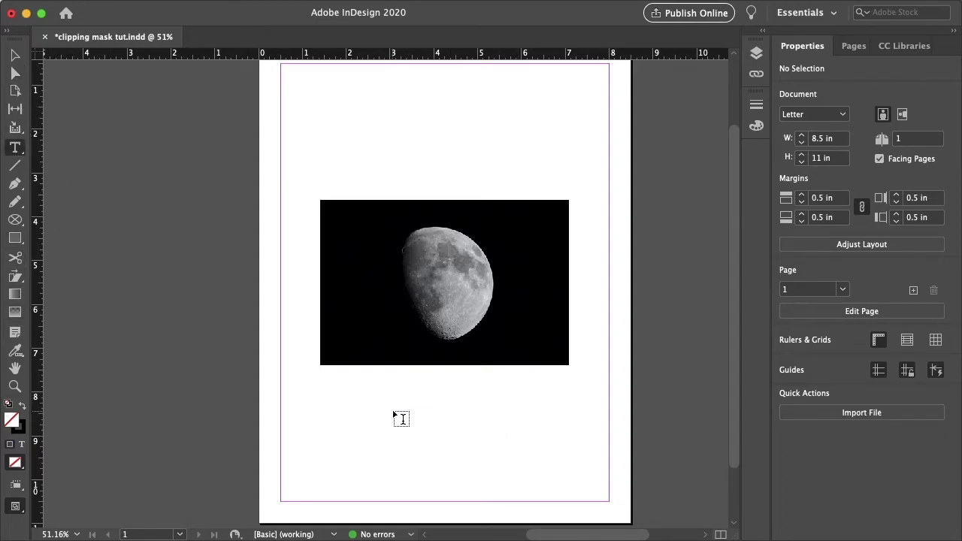
{"action": "left_click_drag", "start_coordinate": [393, 412], "coordinate": [550, 456]}
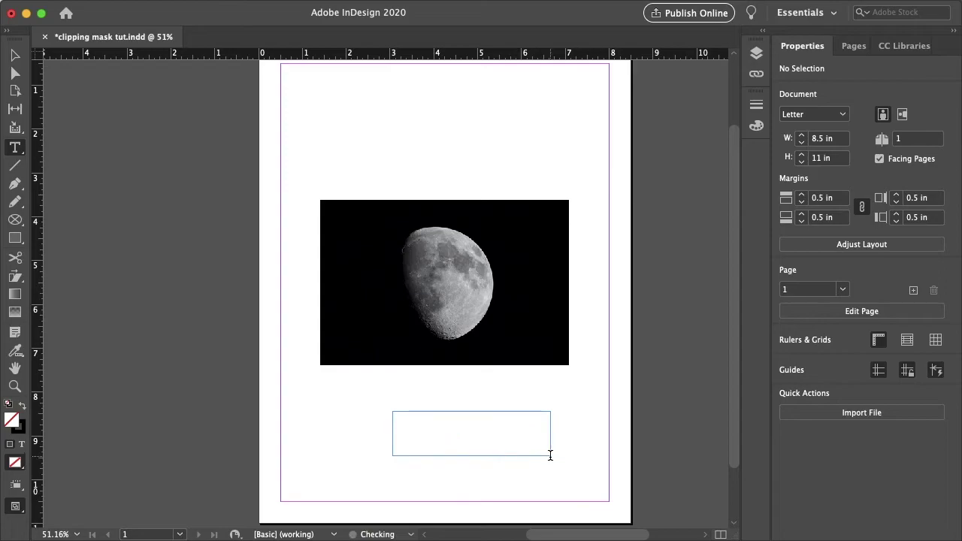
{"action": "type", "text": "MOON"}
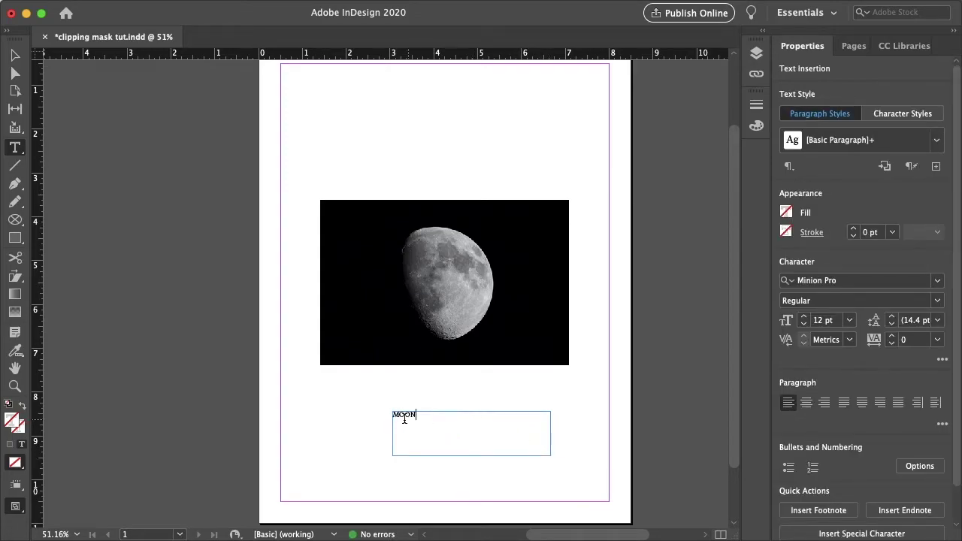
Set MOON to 60 pt Poppins Black.
{"action": "double_click", "coordinate": [404, 418]}
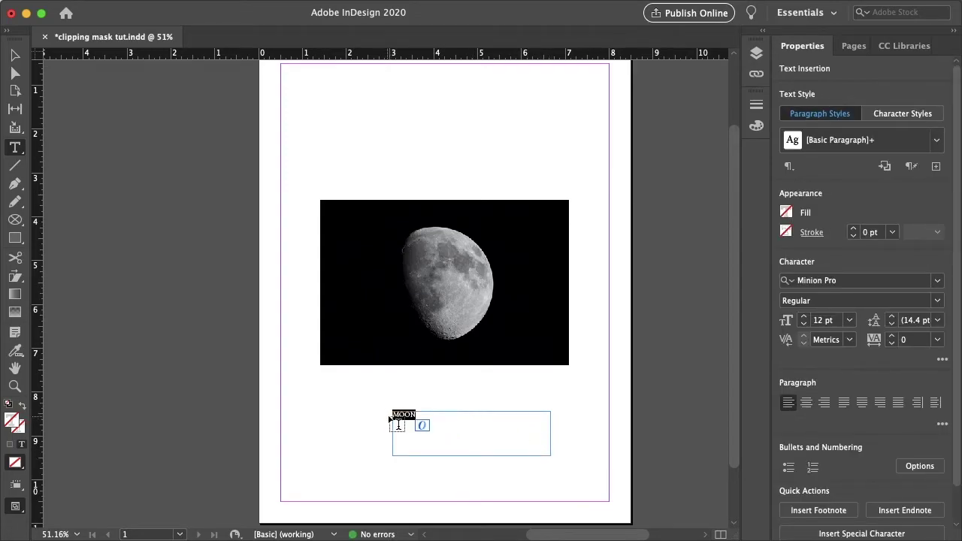
{"action": "left_click", "coordinate": [850, 321]}
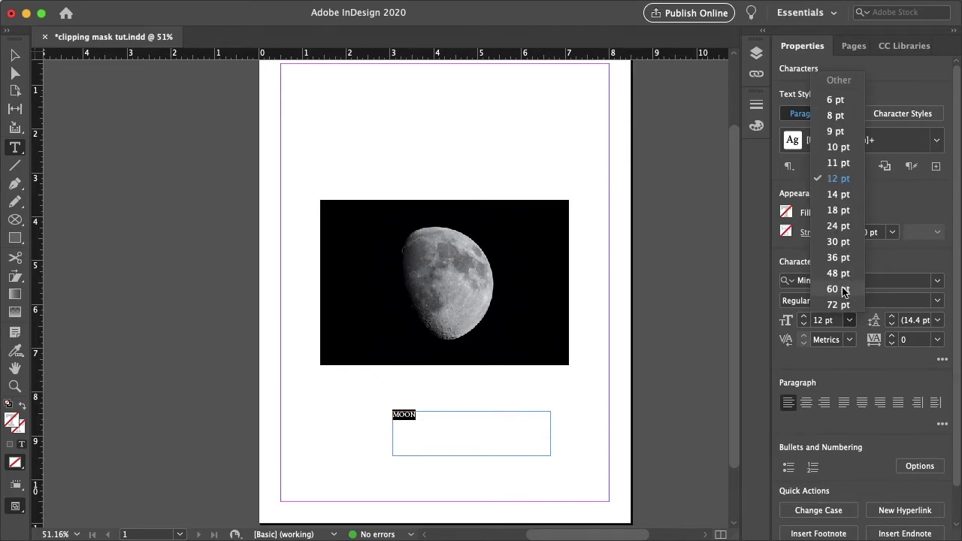
{"action": "left_click", "coordinate": [834, 289]}
{"action": "double_click", "coordinate": [856, 285]}
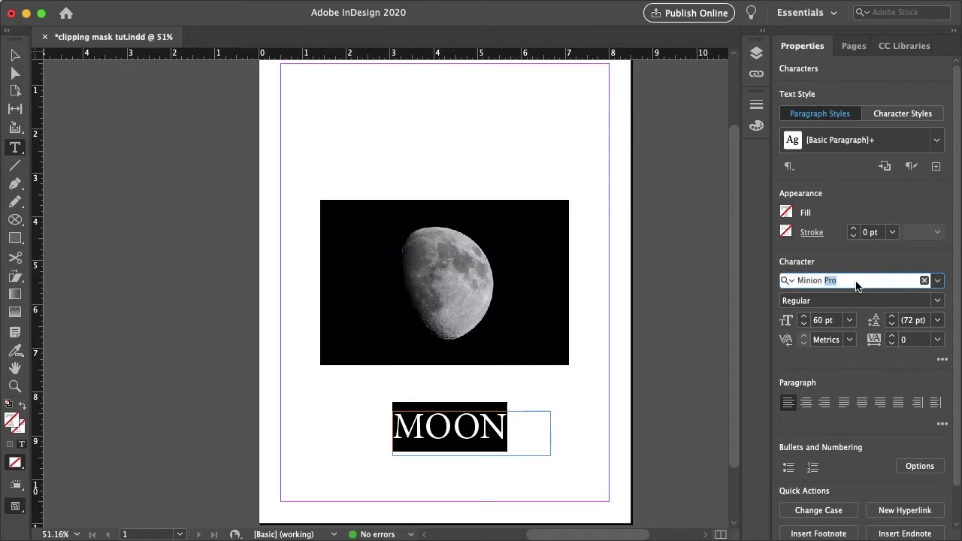
{"action": "triple_click", "coordinate": [856, 284]}
{"action": "type", "text": "pop"}
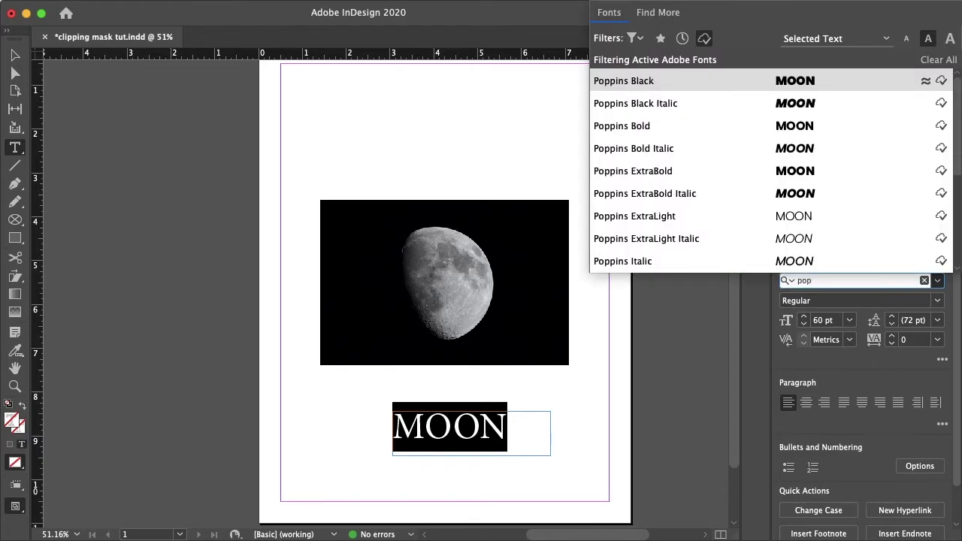
{"action": "left_click", "coordinate": [749, 81]}
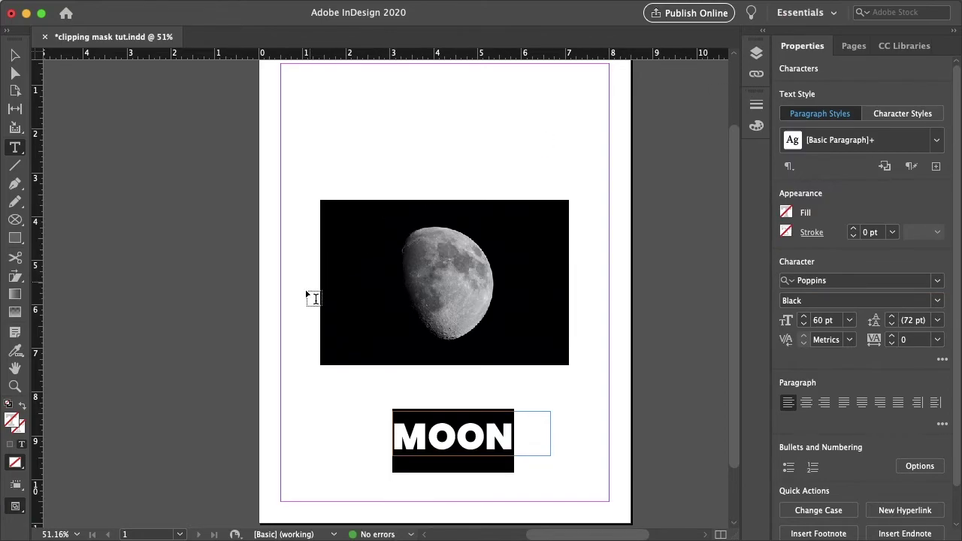
Move the MOON frame onto the middle of the moon photo and convert the text to outlines.
{"action": "left_click", "coordinate": [15, 55]}
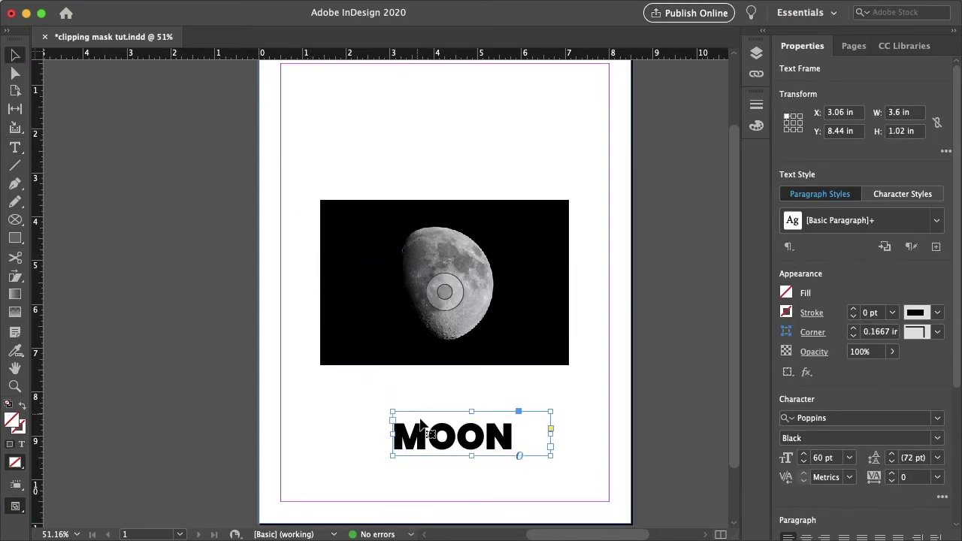
{"action": "left_click_drag", "start_coordinate": [418, 438], "coordinate": [392, 285]}
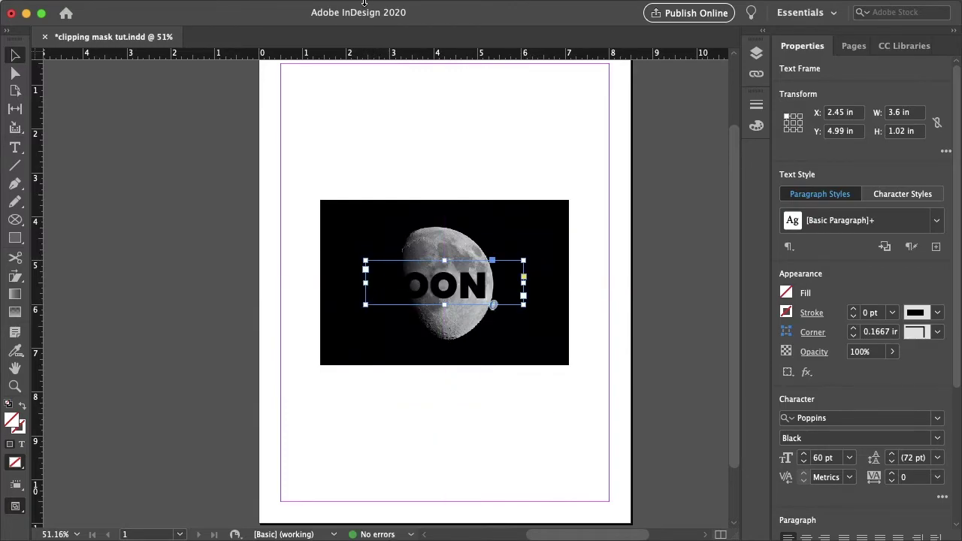
{"action": "left_click", "coordinate": [220, 8]}
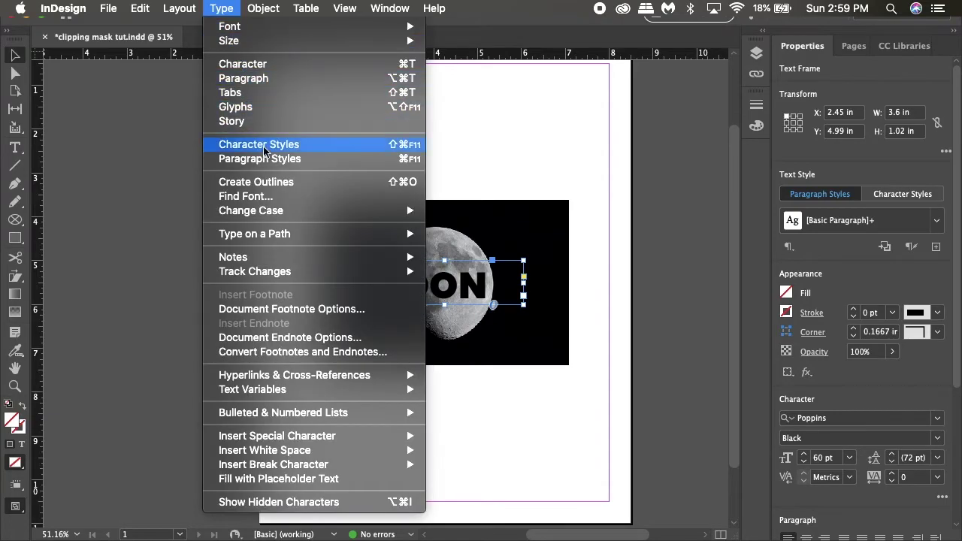
{"action": "left_click", "coordinate": [266, 186]}
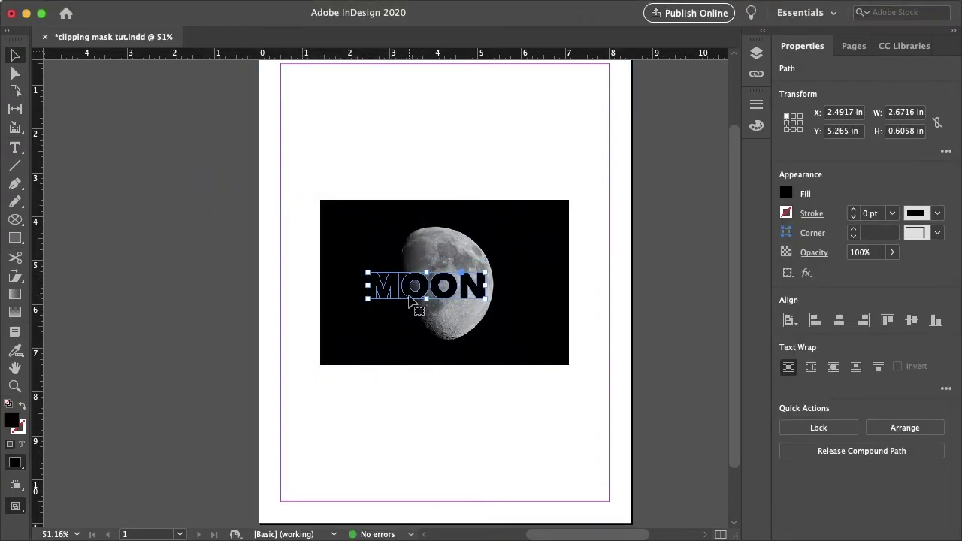
{"action": "scroll", "coordinate": [414, 303], "scroll_direction": "up", "scroll_amount": 3}
Cut the moon photo and paste it into the outlined MOON letters, then deselect.
{"action": "left_click", "coordinate": [531, 331]}
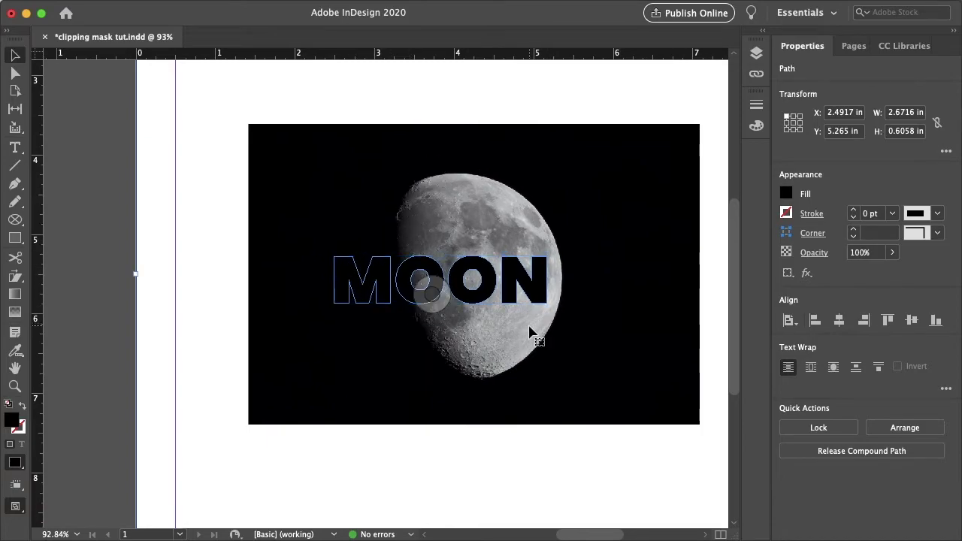
{"action": "left_click", "coordinate": [141, 9]}
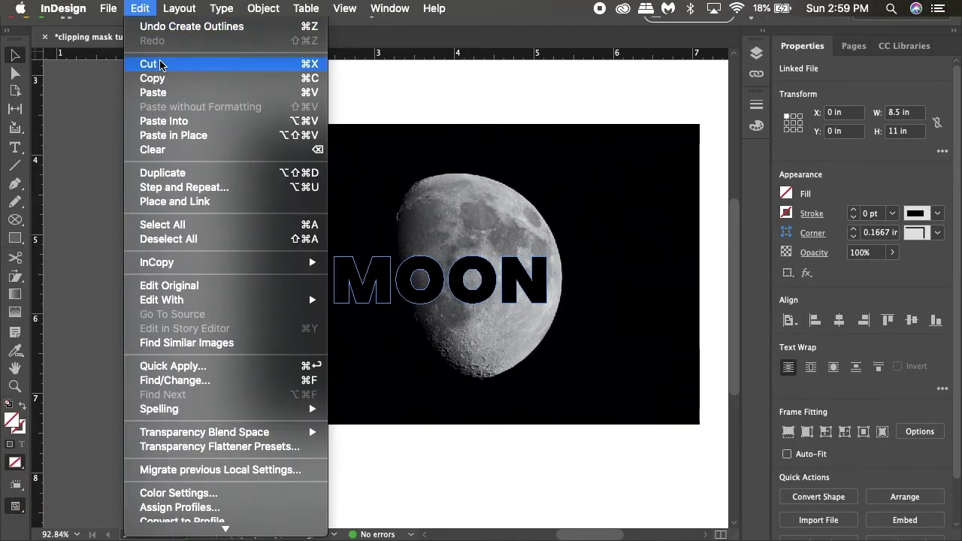
{"action": "left_click", "coordinate": [150, 63]}
{"action": "left_click", "coordinate": [356, 284]}
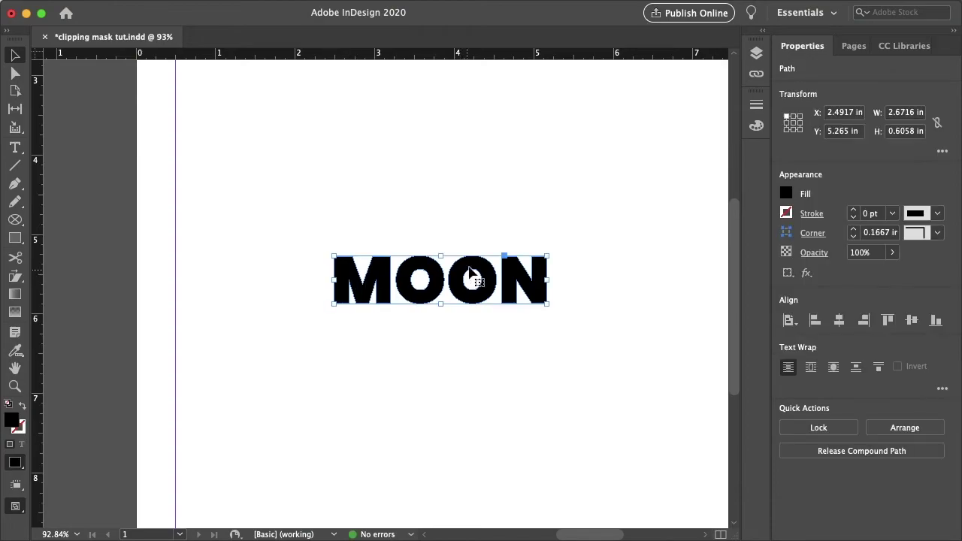
{"action": "mouse_move", "coordinate": [217, 4]}
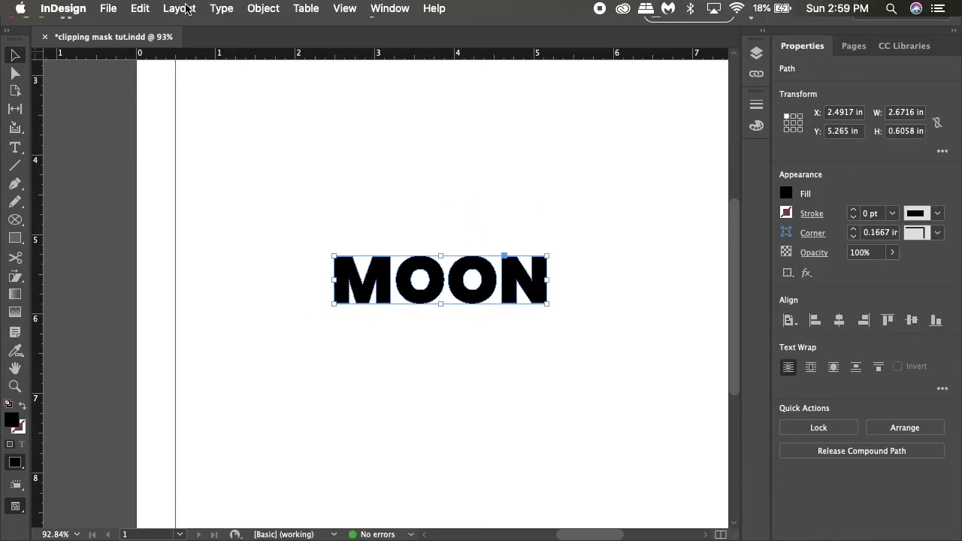
{"action": "left_click", "coordinate": [145, 9]}
{"action": "left_click", "coordinate": [170, 121]}
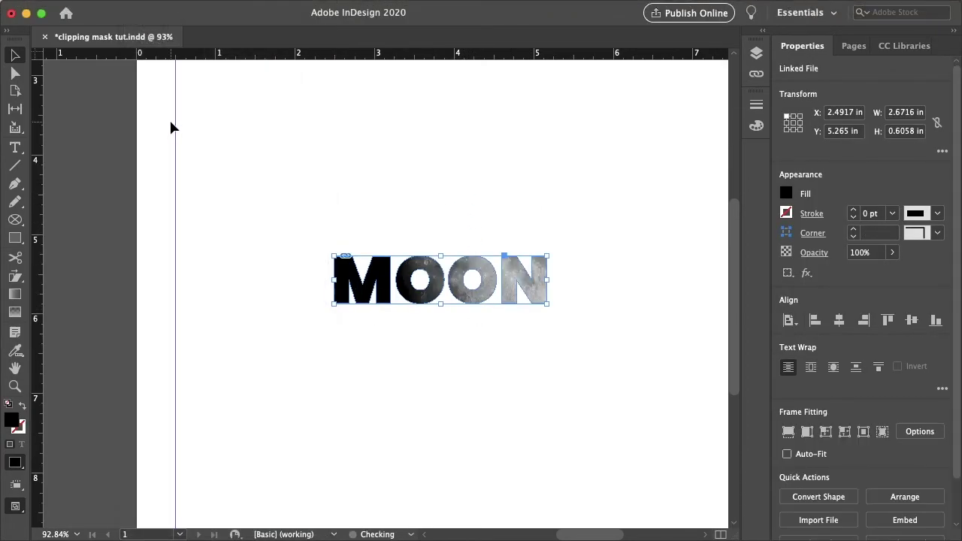
{"action": "left_click", "coordinate": [533, 487]}
{"action": "scroll", "coordinate": [532, 487], "scroll_direction": "down", "scroll_amount": 3}
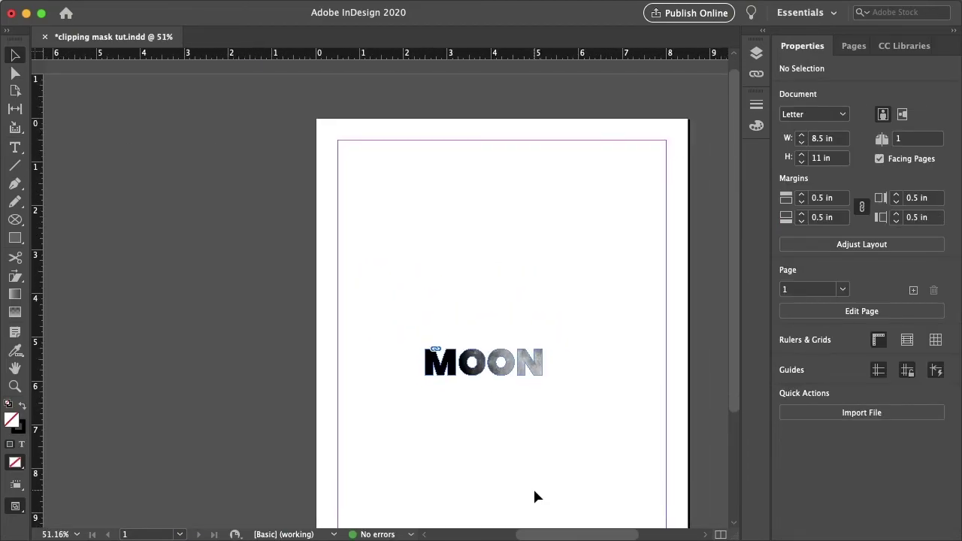
{"action": "scroll", "coordinate": [533, 487], "scroll_direction": "up", "scroll_amount": 2}
{"action": "scroll", "coordinate": [474, 369], "scroll_direction": "down", "scroll_amount": 4}
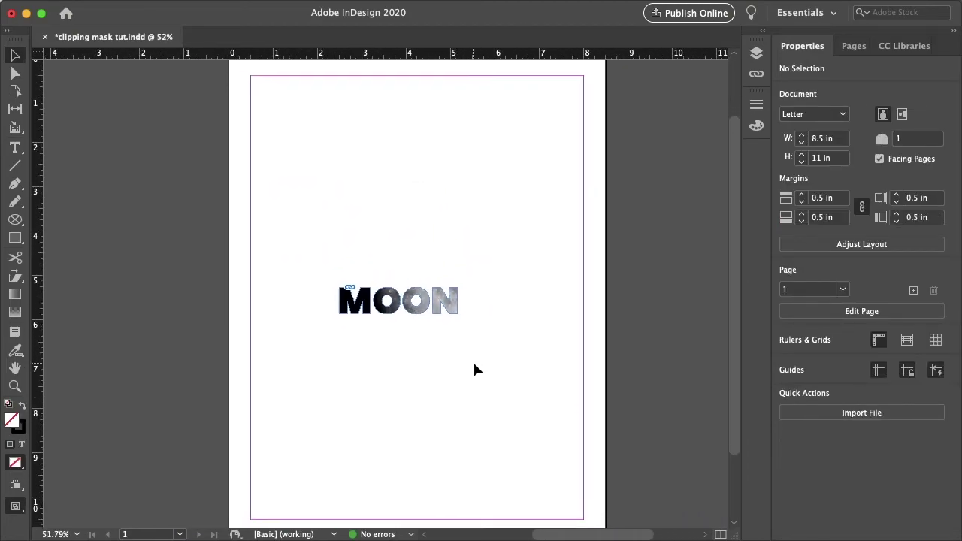
Drag the moon-filled MOON to the page's horizontal centre, at X 2.9142 in, Y 4.8942 in.
{"action": "left_click_drag", "start_coordinate": [418, 317], "coordinate": [440, 301]}
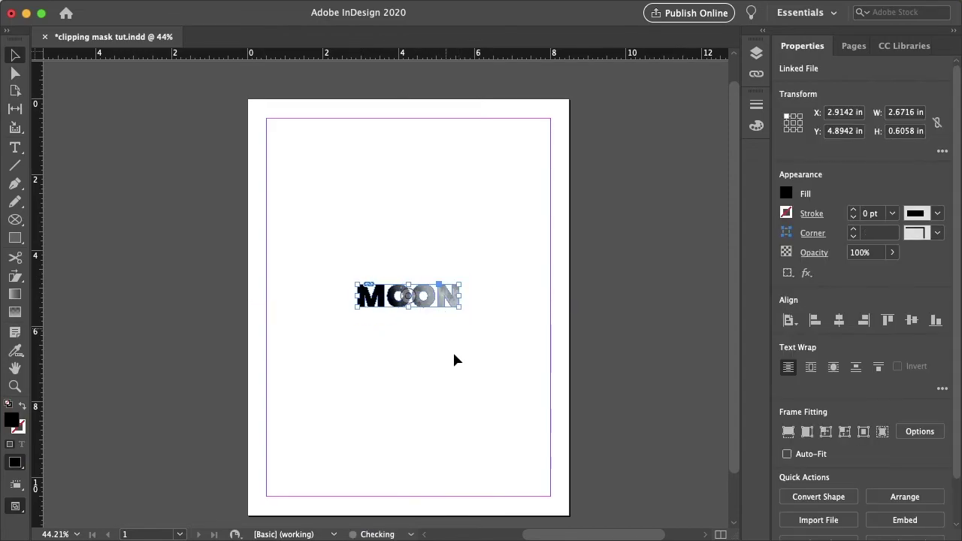